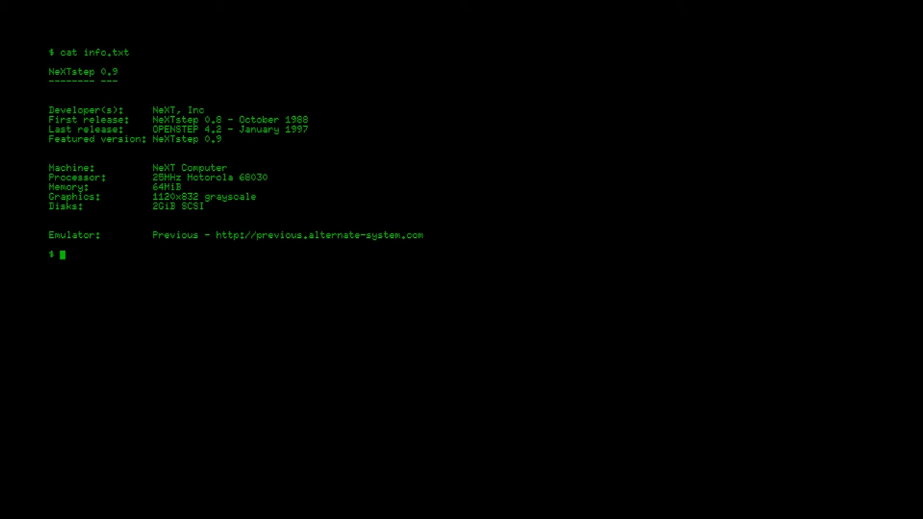
Run 'vlc youtube.mkv' at the prompt to start playing the recorded video
{"action": "type", "text": "vlc youtube.mkv"}
{"action": "key", "text": "Return"}
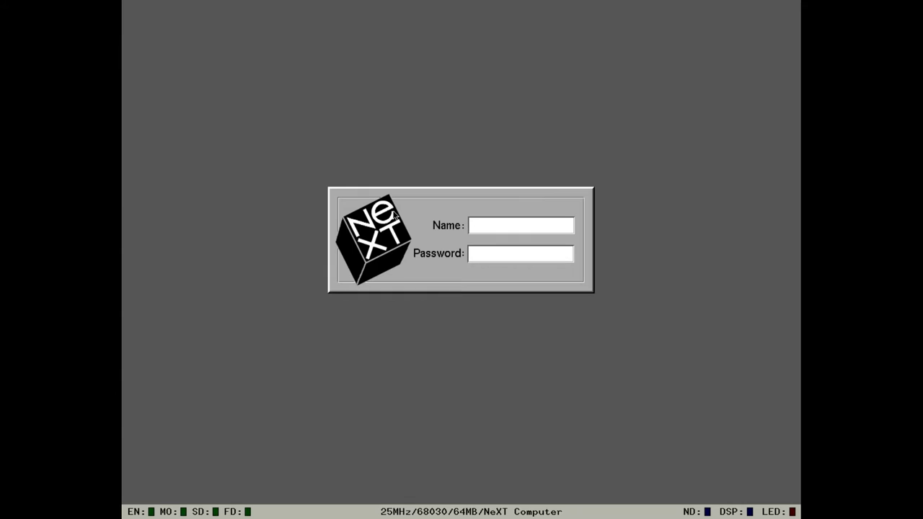
Enter the account's user name in the login window and continue to the password field
{"action": "type", "text": "demo"}
{"action": "key", "text": "Return"}
{"action": "key", "text": "Return"}
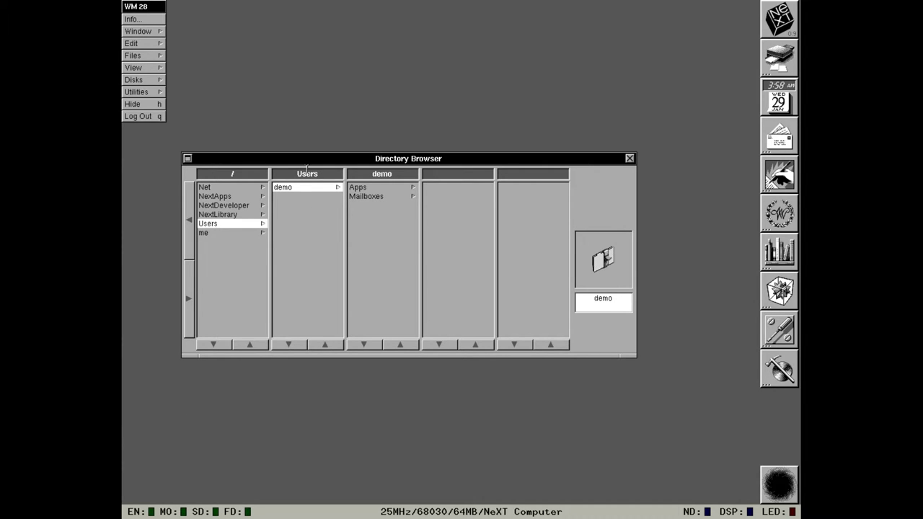
Move the Directory Browser to the top of the screen and make it slightly taller
{"action": "left_click_drag", "start_coordinate": [307, 160], "coordinate": [332, 41]}
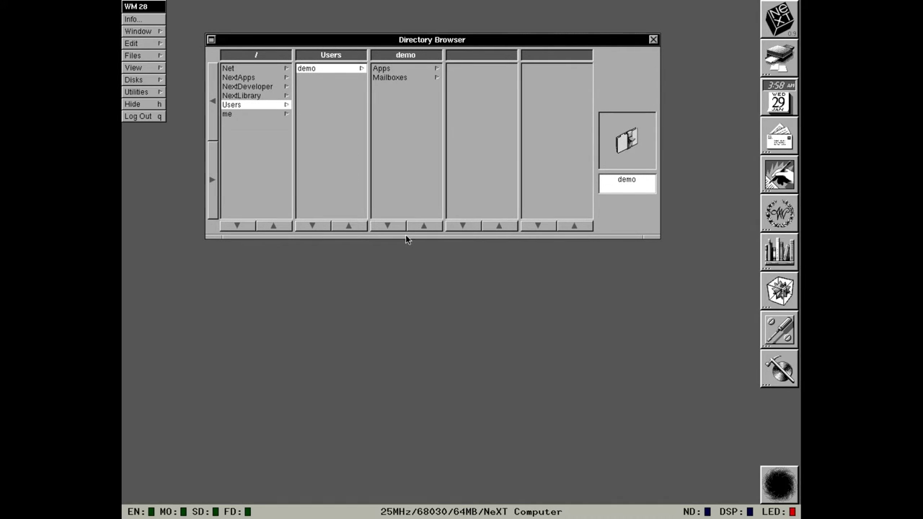
{"action": "left_click_drag", "start_coordinate": [405, 235], "coordinate": [439, 250]}
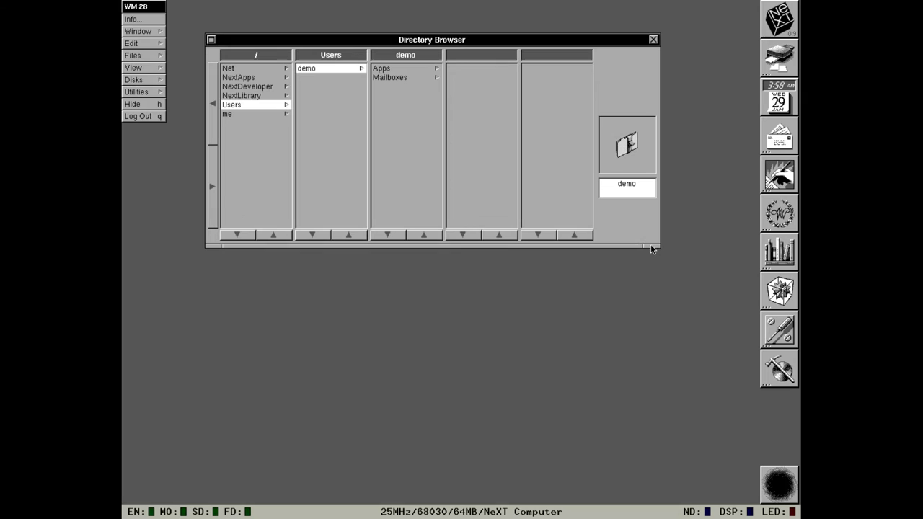
{"action": "left_click_drag", "start_coordinate": [657, 246], "coordinate": [606, 245]}
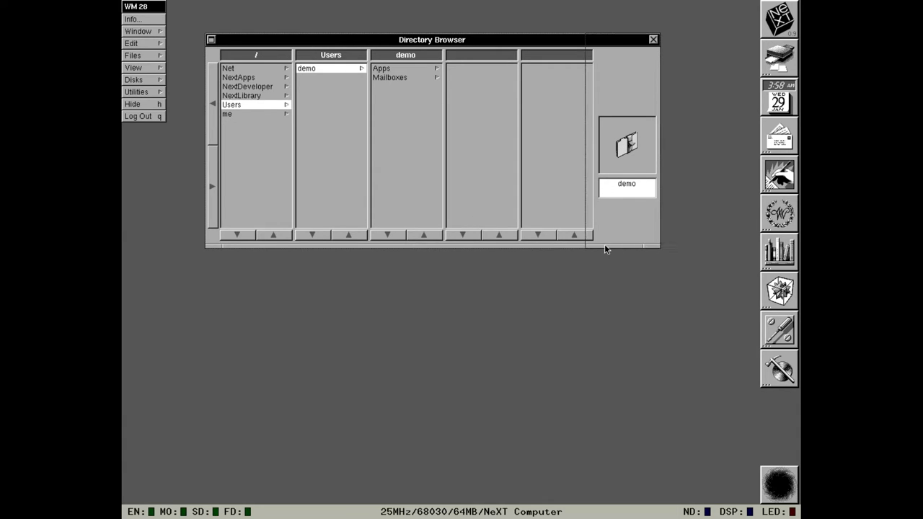
{"action": "left_click_drag", "start_coordinate": [579, 292], "coordinate": [671, 327]}
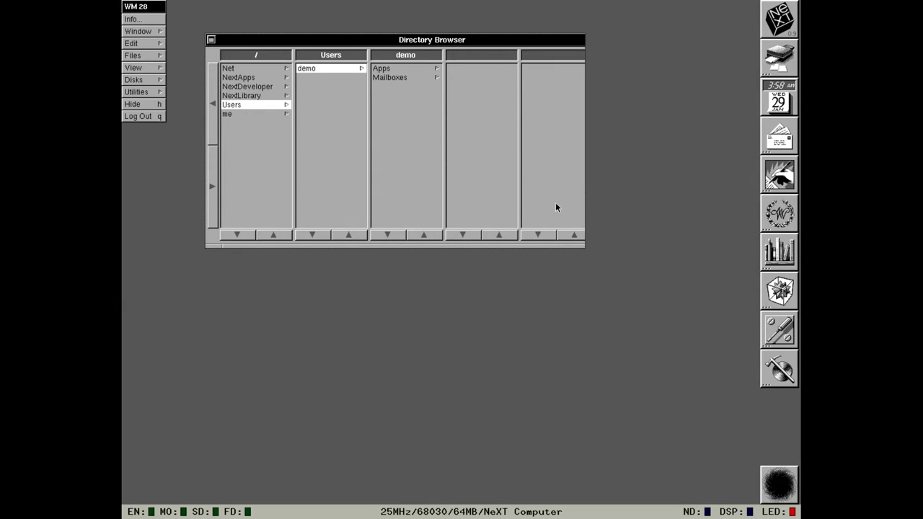
{"action": "left_click_drag", "start_coordinate": [575, 250], "coordinate": [644, 256]}
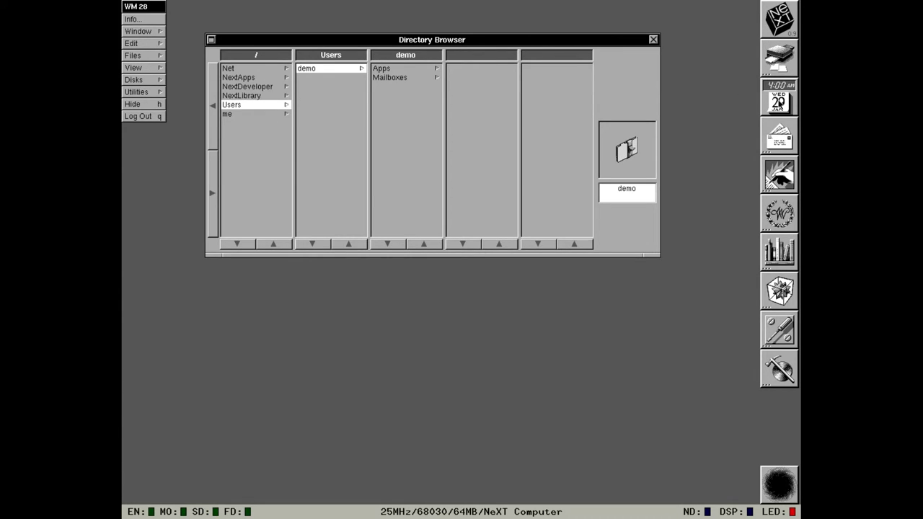
{"action": "double_click", "coordinate": [778, 101]}
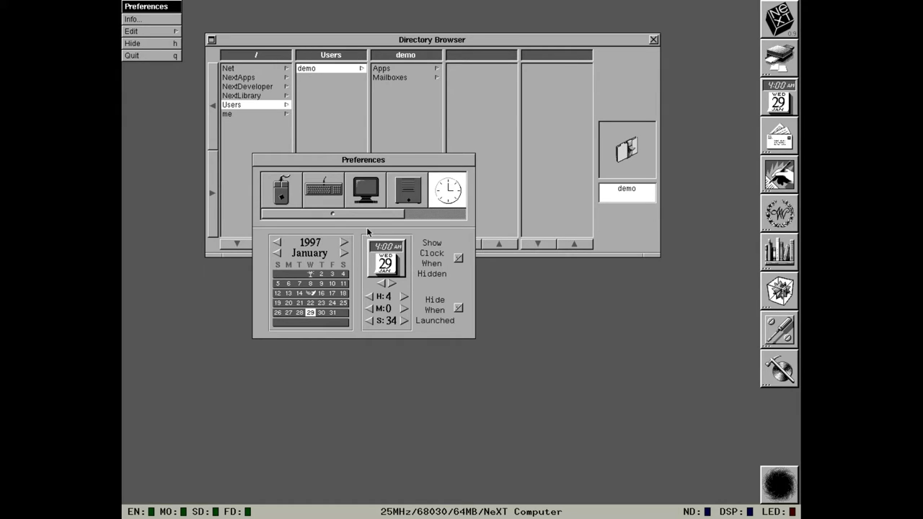
{"action": "left_click", "coordinate": [426, 196]}
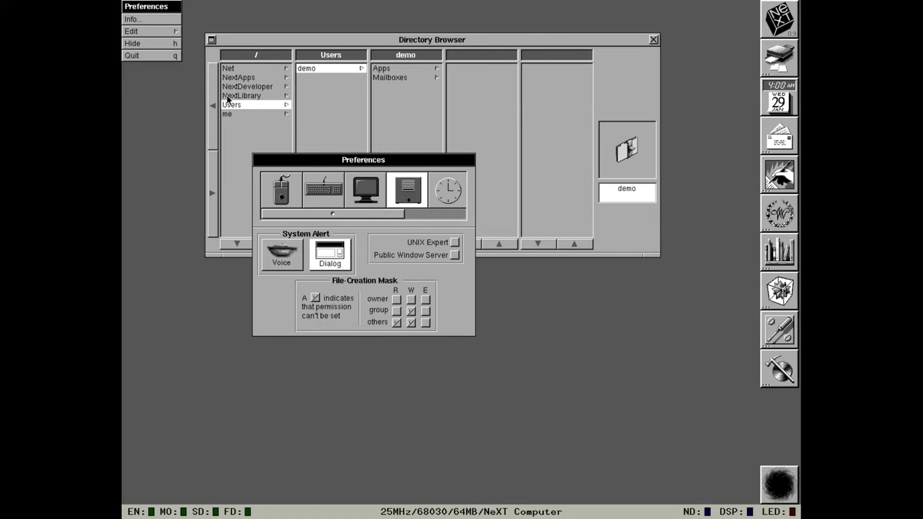
{"action": "left_click", "coordinate": [158, 43]}
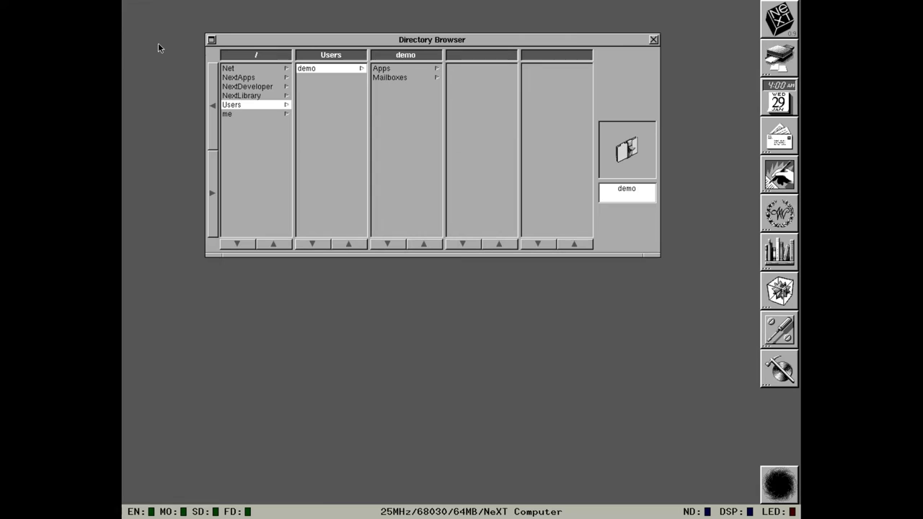
Browse NextDeveloper > Demos to select FrameMaker.app, then list the NextApps folder
{"action": "left_click", "coordinate": [253, 43]}
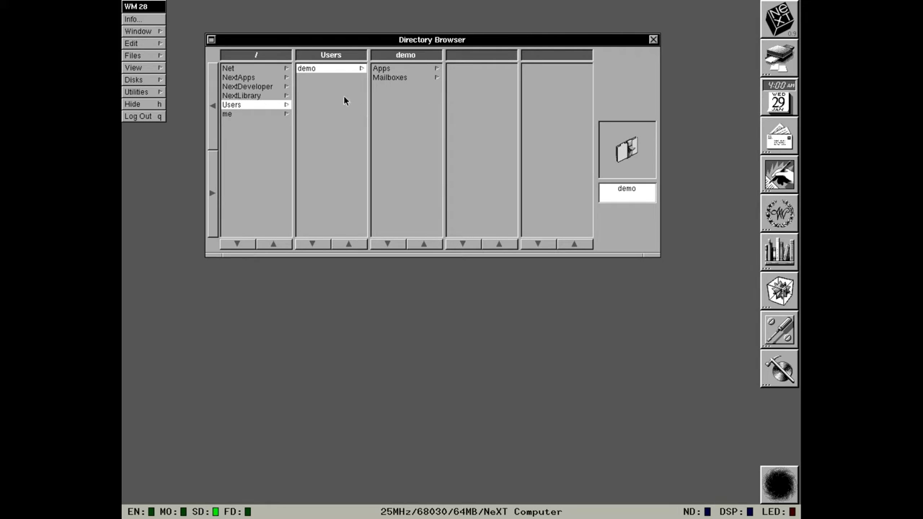
{"action": "left_click", "coordinate": [252, 87]}
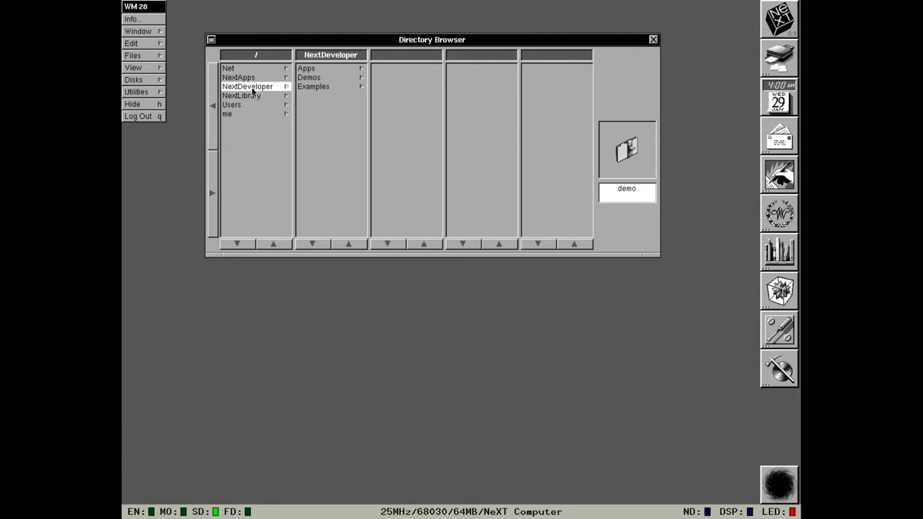
{"action": "left_click", "coordinate": [311, 77]}
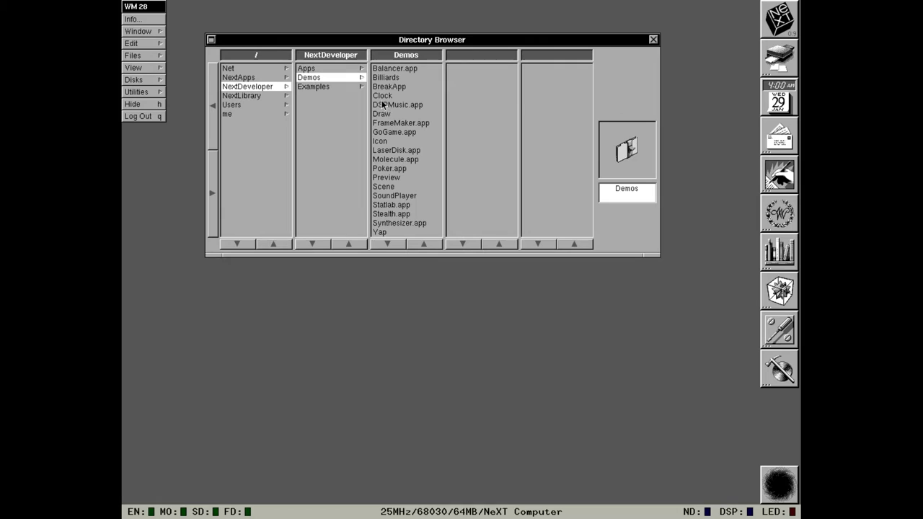
{"action": "left_click", "coordinate": [390, 124]}
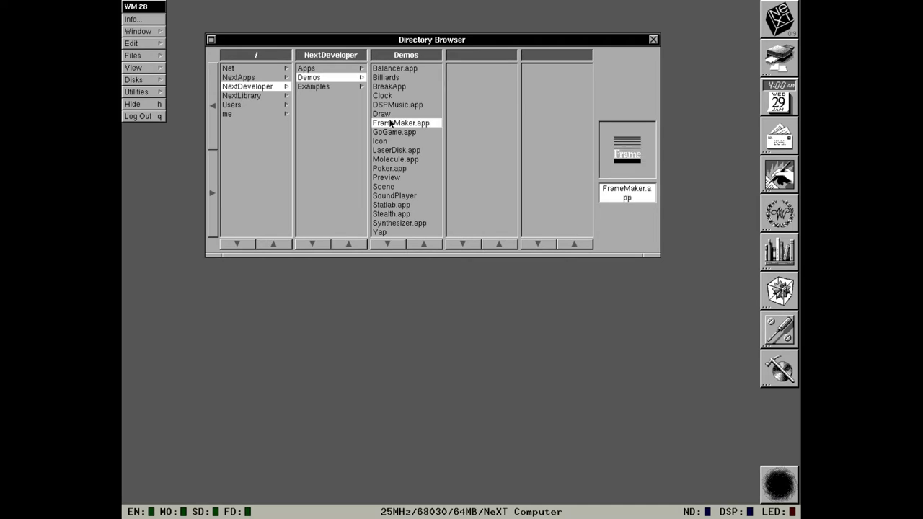
{"action": "left_click", "coordinate": [269, 77]}
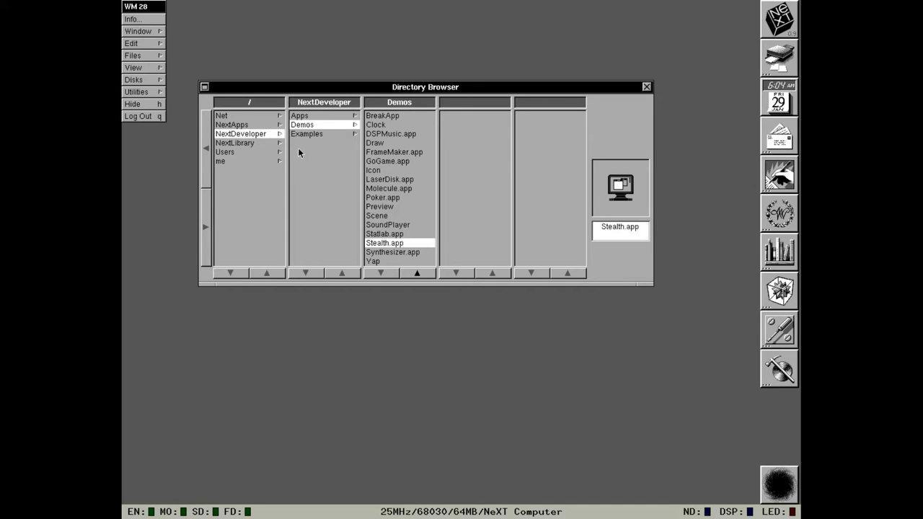
{"action": "left_click", "coordinate": [273, 125]}
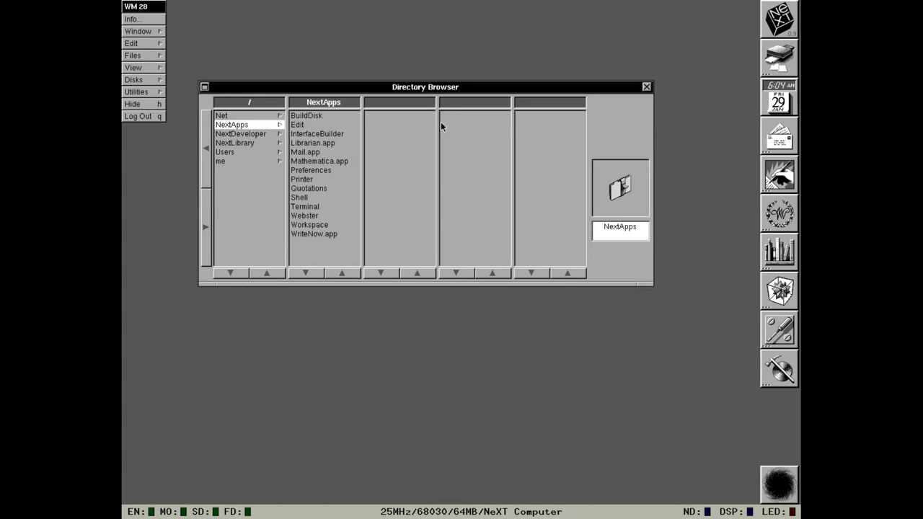
Launch Preferences and try the mouse panel's pop-up application menu option, then turn it off
{"action": "double_click", "coordinate": [767, 109]}
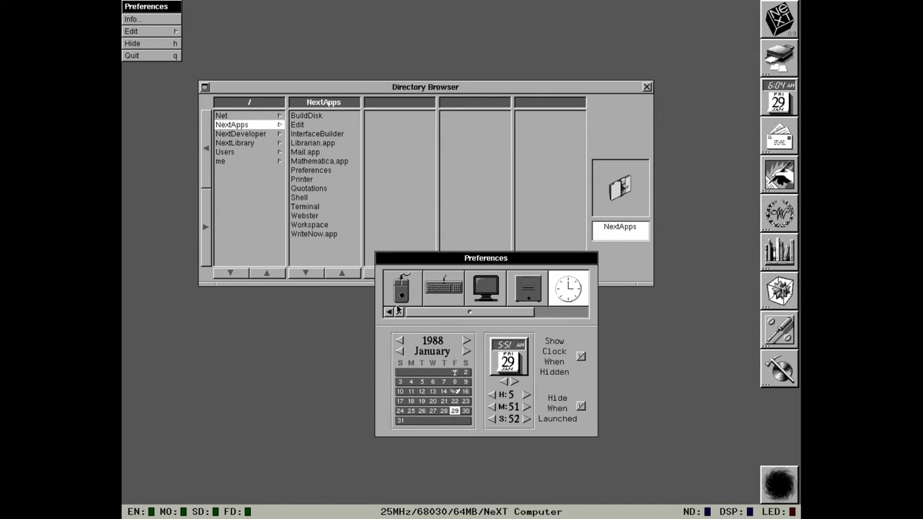
{"action": "left_click_drag", "start_coordinate": [419, 313], "coordinate": [417, 313]}
{"action": "left_click", "coordinate": [416, 298]}
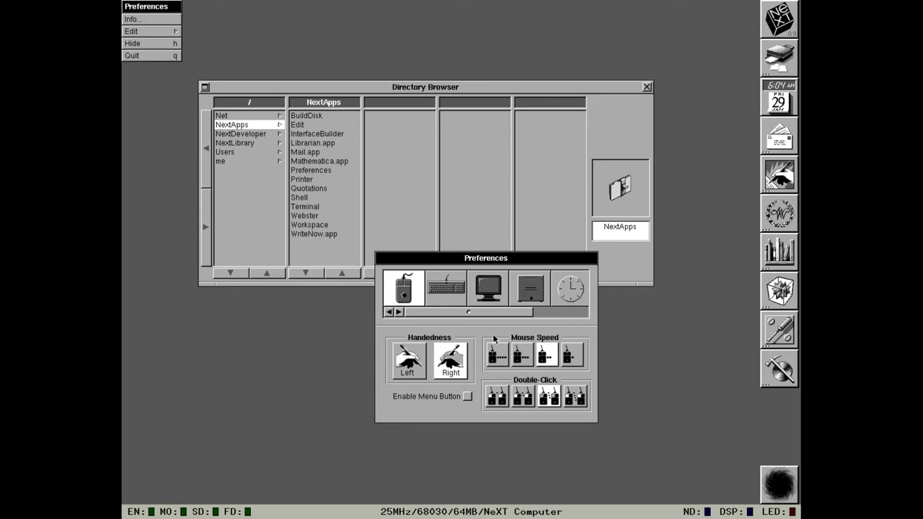
{"action": "left_click", "coordinate": [467, 396]}
{"action": "right_click", "coordinate": [292, 354]}
{"action": "mouse_move", "coordinate": [296, 376]}
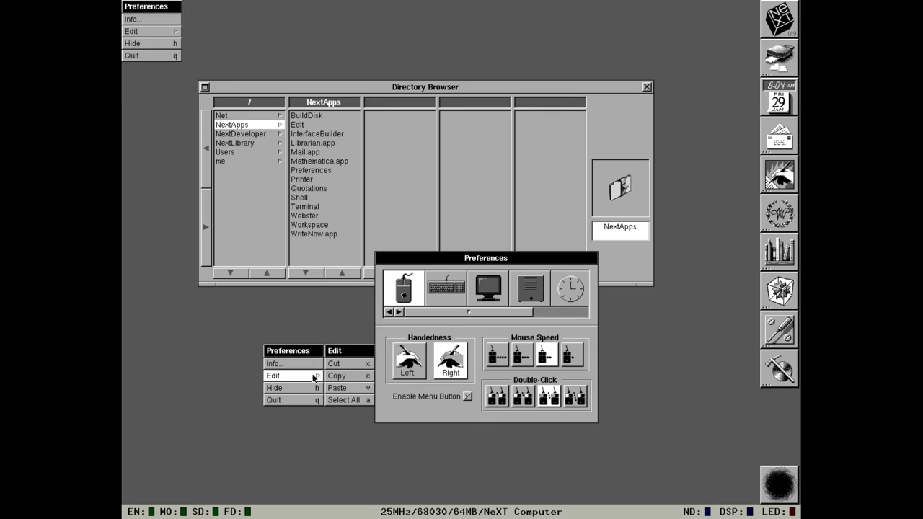
{"action": "right_click", "coordinate": [293, 410]}
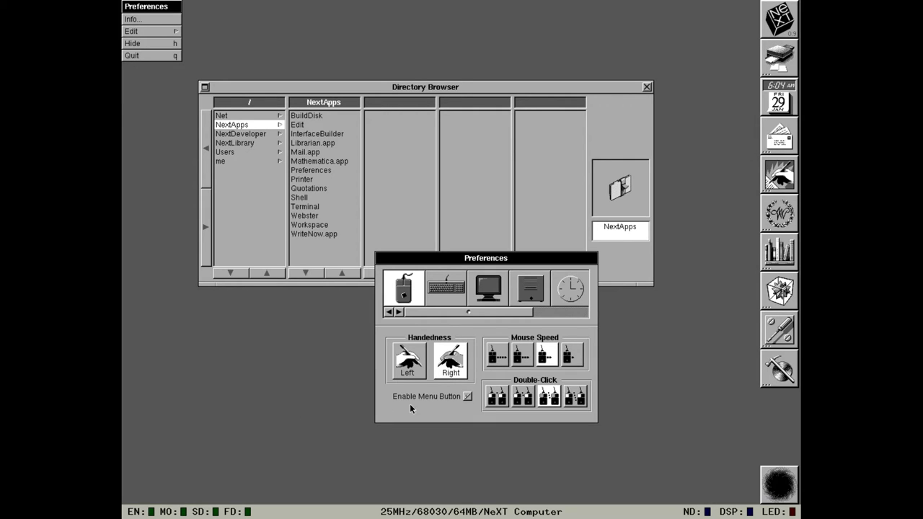
{"action": "left_click", "coordinate": [467, 396]}
View the keyboard and display panels, ending on the System Alert and File-Creation Mask panel
{"action": "left_click", "coordinate": [455, 294]}
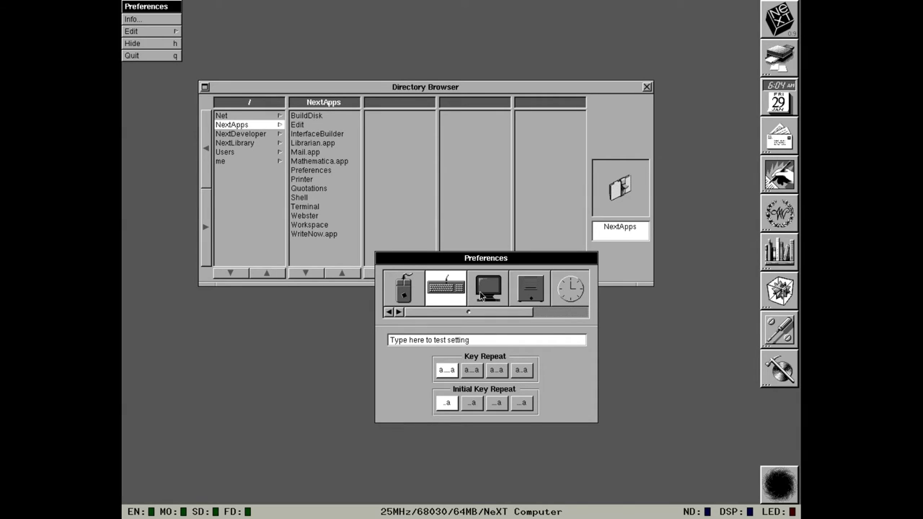
{"action": "left_click", "coordinate": [482, 295]}
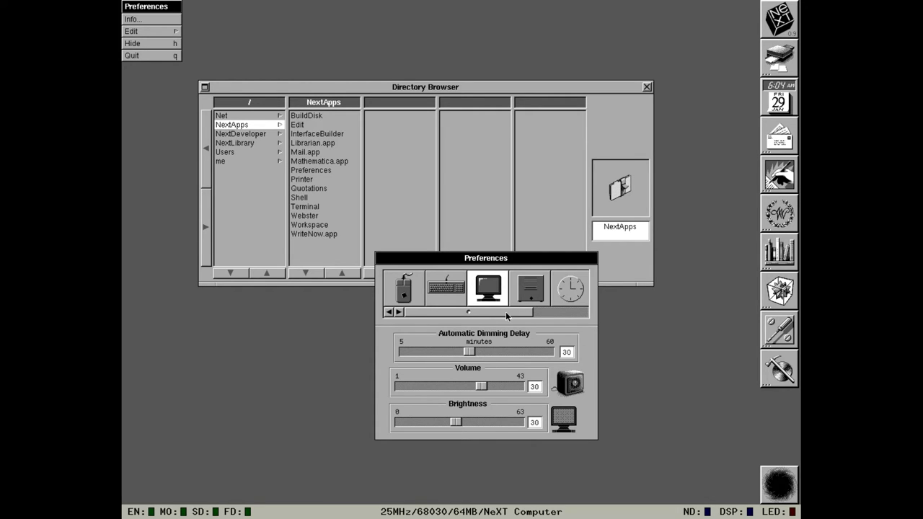
{"action": "left_click", "coordinate": [527, 302]}
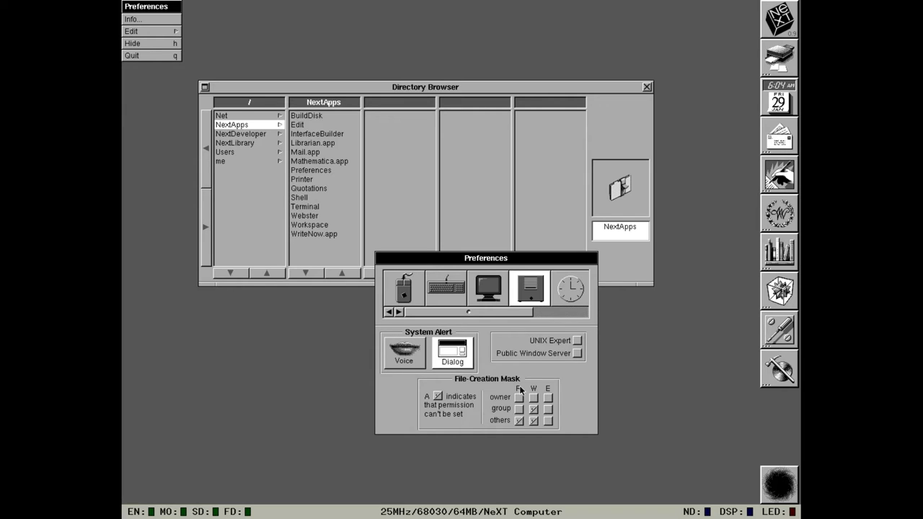
View the date and clock panel, then scroll the icons to reach the Password panel
{"action": "left_click", "coordinate": [560, 302]}
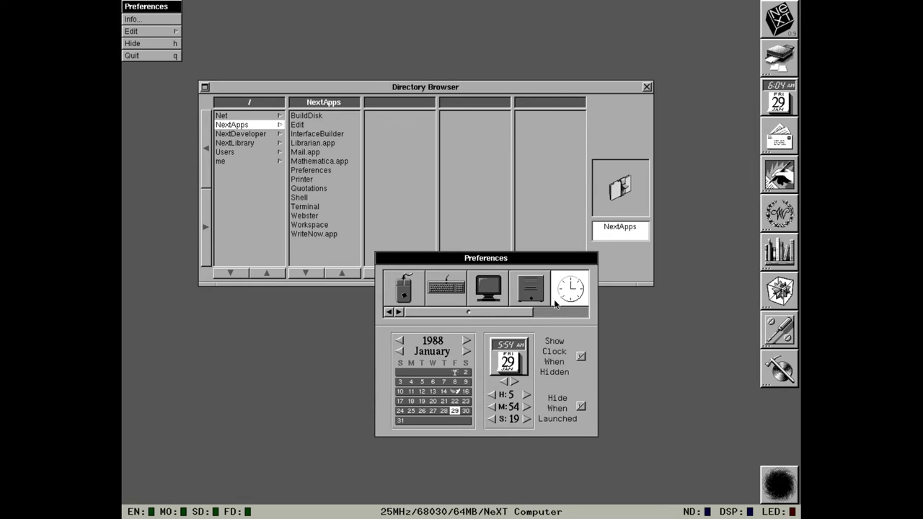
{"action": "left_click_drag", "start_coordinate": [523, 315], "coordinate": [578, 315]}
{"action": "left_click", "coordinate": [516, 292]}
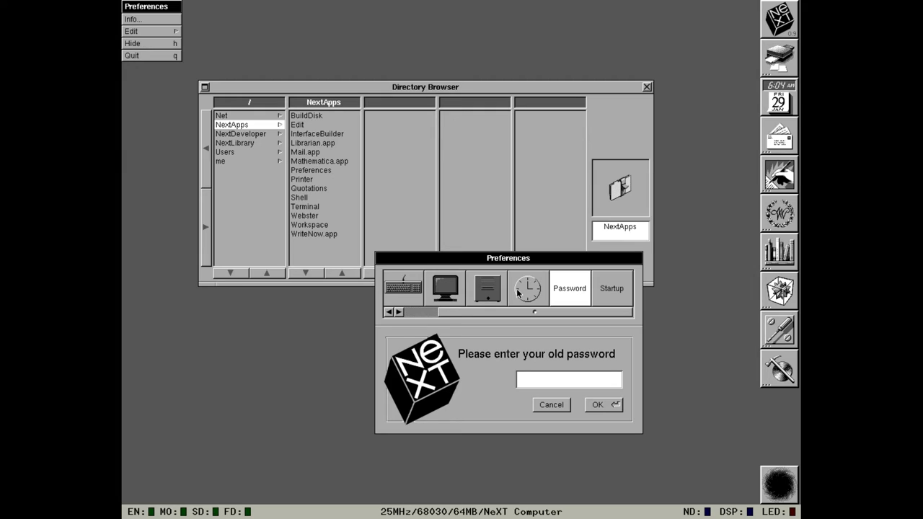
Show the startup-device panel, then hide Preferences
{"action": "left_click", "coordinate": [602, 297]}
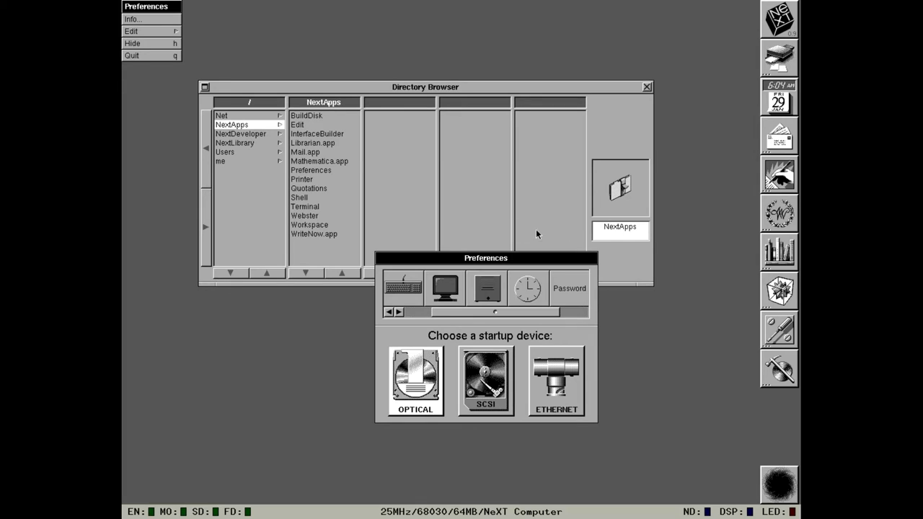
{"action": "left_click", "coordinate": [165, 44]}
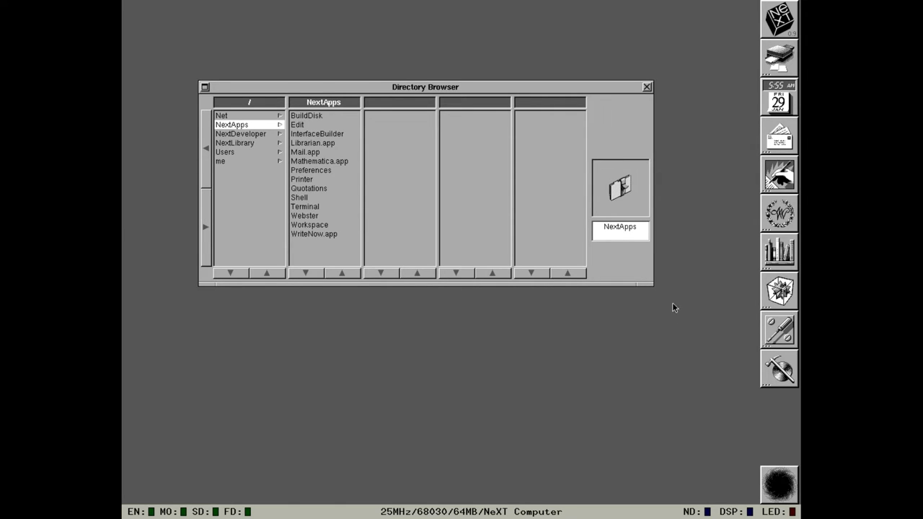
{"action": "left_click", "coordinate": [303, 125]}
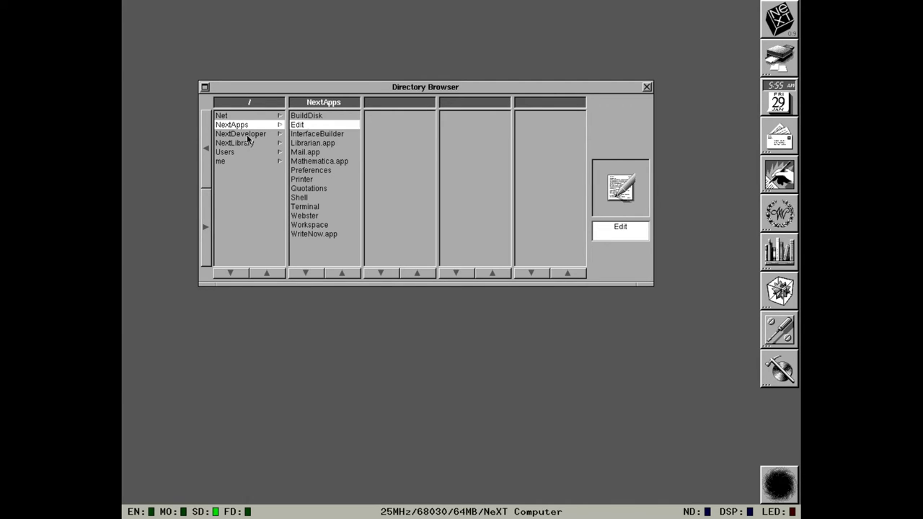
{"action": "double_click", "coordinate": [316, 126]}
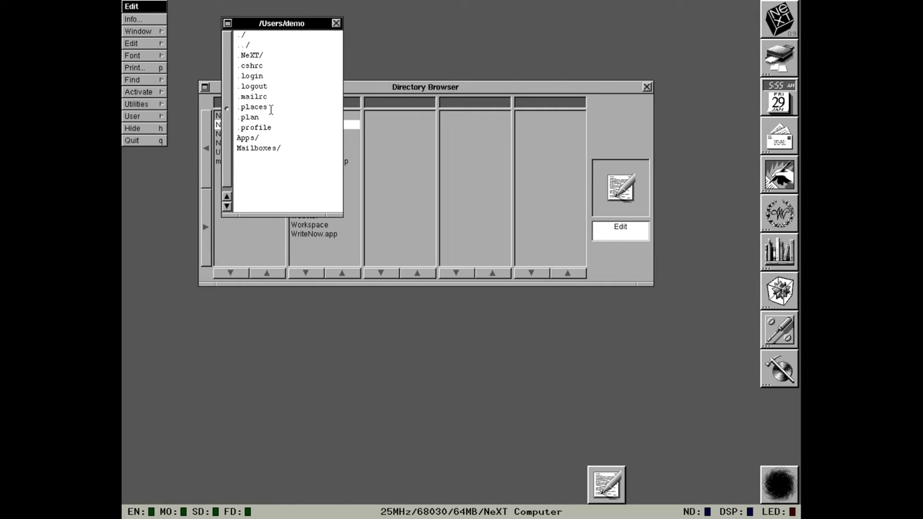
{"action": "left_click", "coordinate": [150, 56]}
{"action": "left_click", "coordinate": [150, 57]}
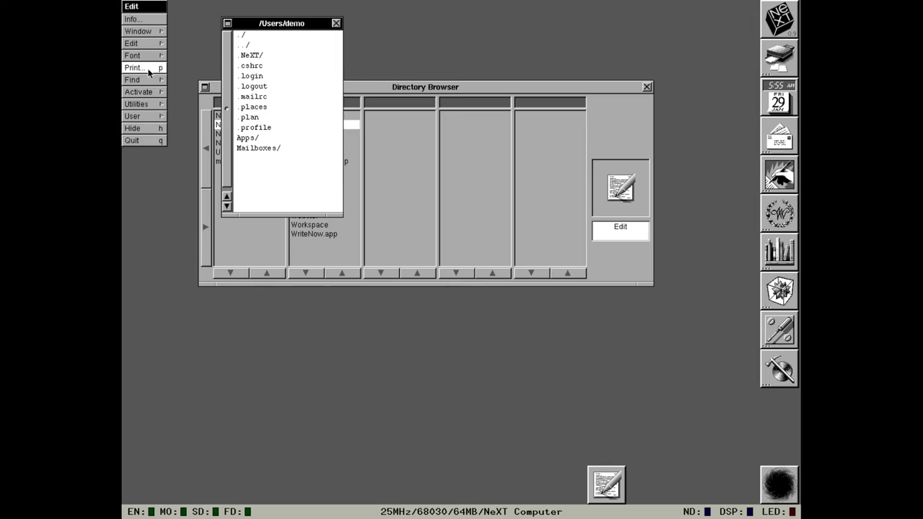
{"action": "left_click_drag", "start_coordinate": [149, 57], "coordinate": [149, 31]}
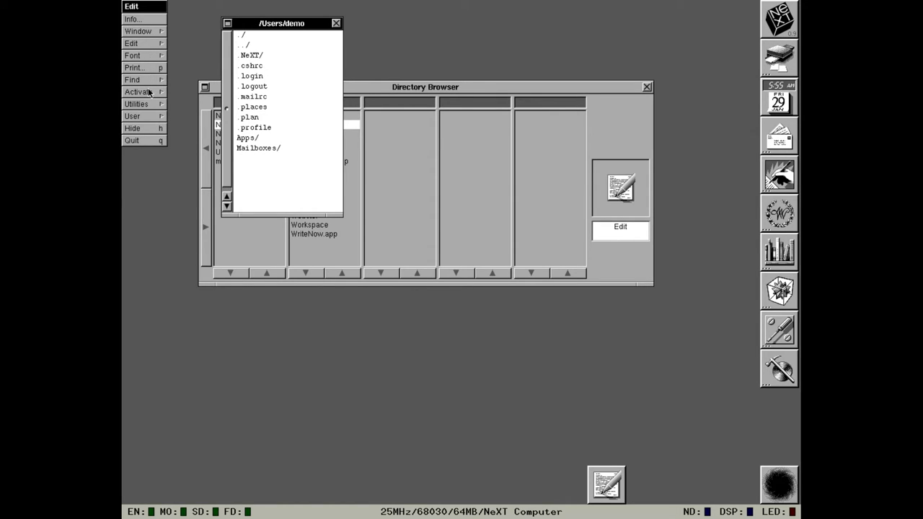
Quit Edit, search Digital Librarian's UNIX Manual Pages for pswrap, then quit Librarian
{"action": "left_click", "coordinate": [150, 140]}
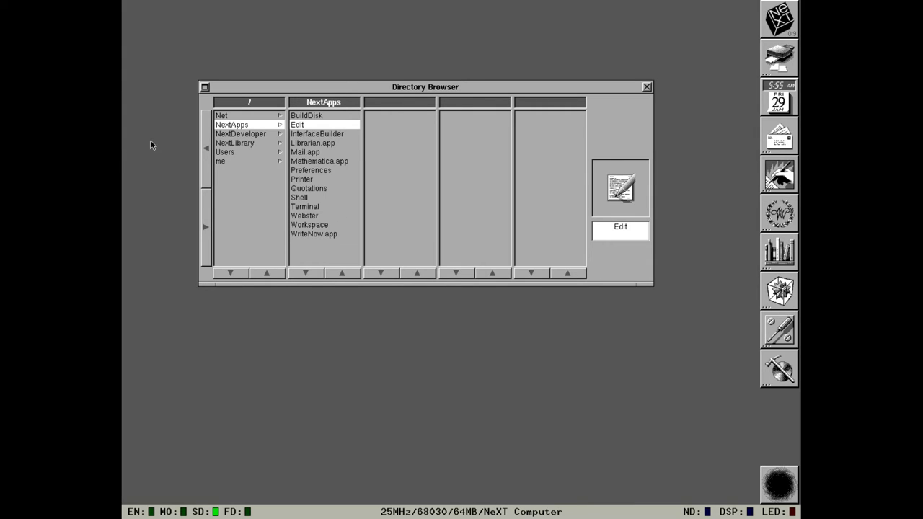
{"action": "double_click", "coordinate": [304, 143]}
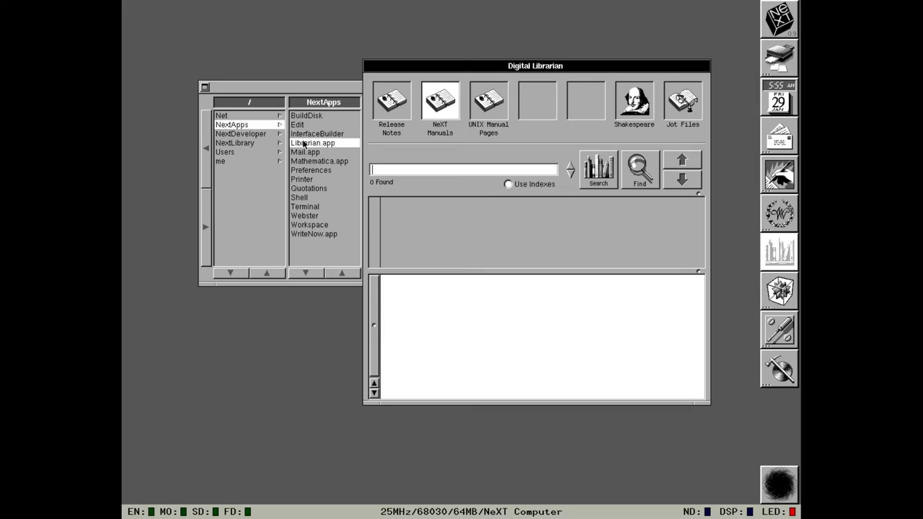
{"action": "left_click", "coordinate": [496, 101]}
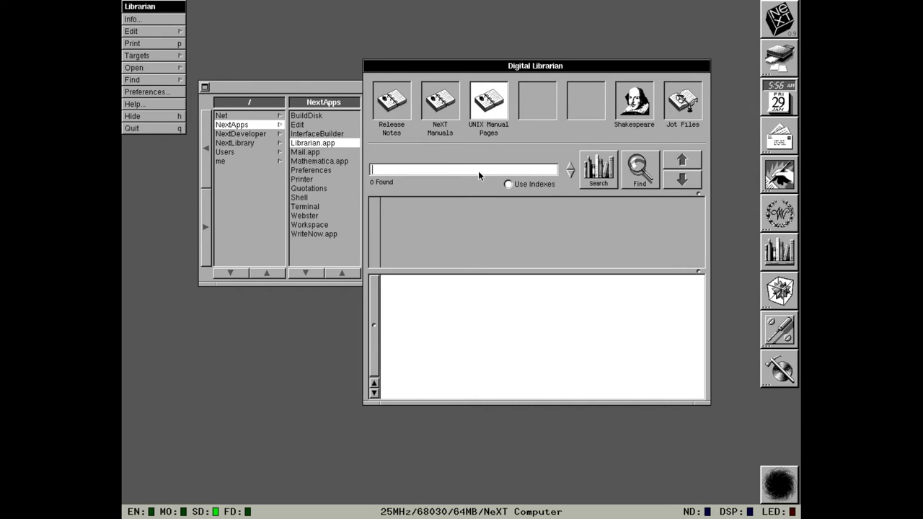
{"action": "type", "text": "pswrap"}
{"action": "key", "text": "Return"}
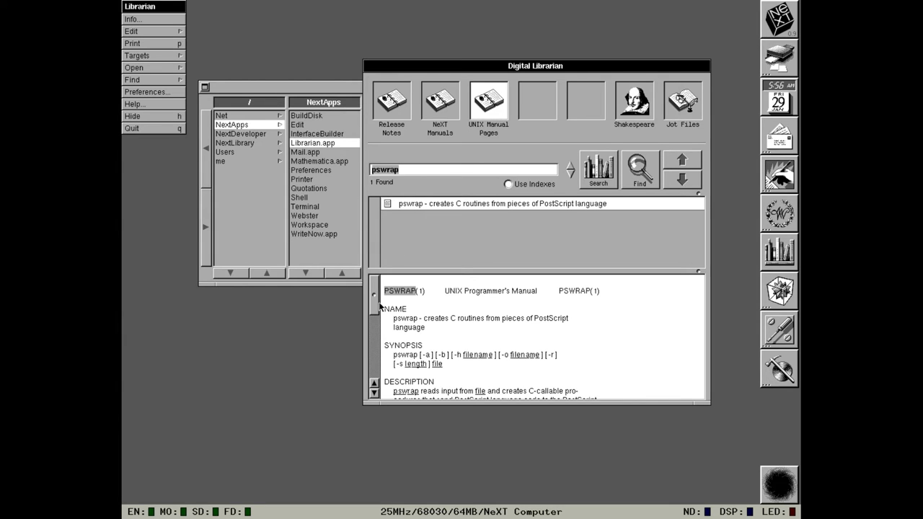
{"action": "left_click_drag", "start_coordinate": [374, 310], "coordinate": [374, 289]}
{"action": "left_click", "coordinate": [153, 132]}
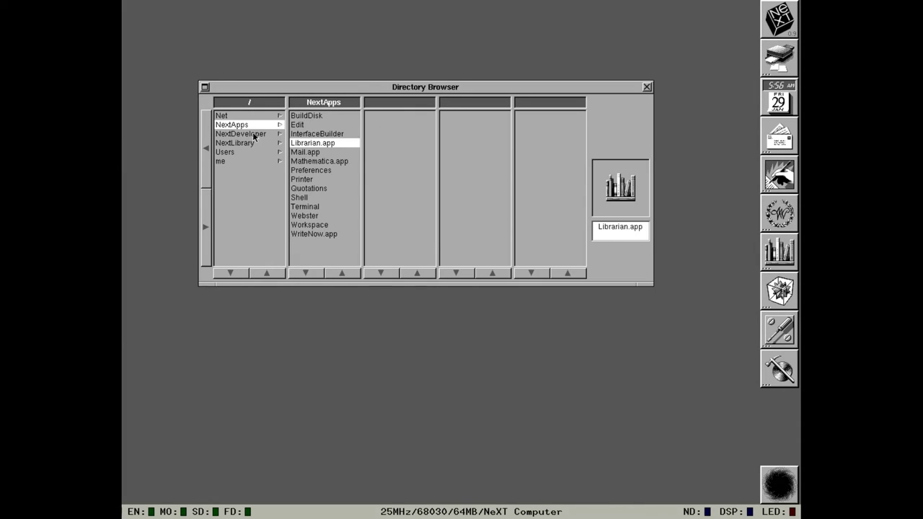
Launch Mail, read the Hello message and briefly view its attached ReadMe document
{"action": "left_click", "coordinate": [311, 153]}
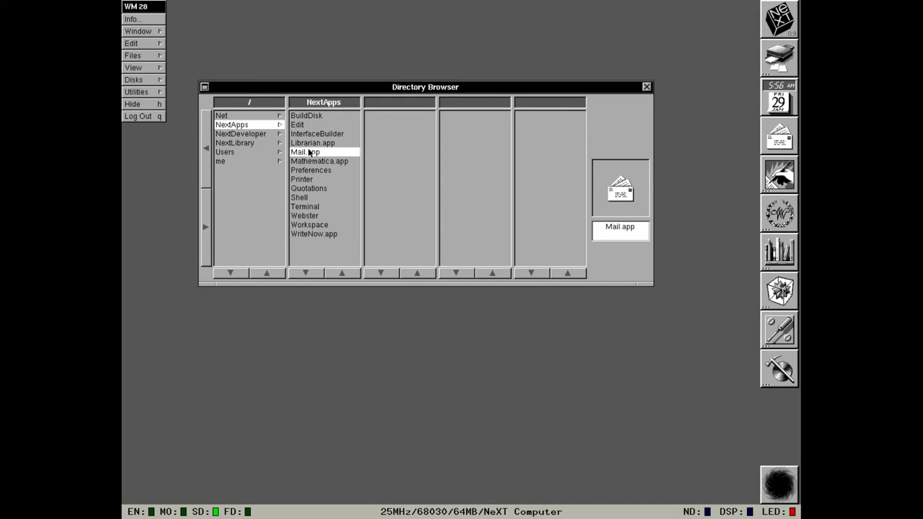
{"action": "double_click", "coordinate": [311, 153]}
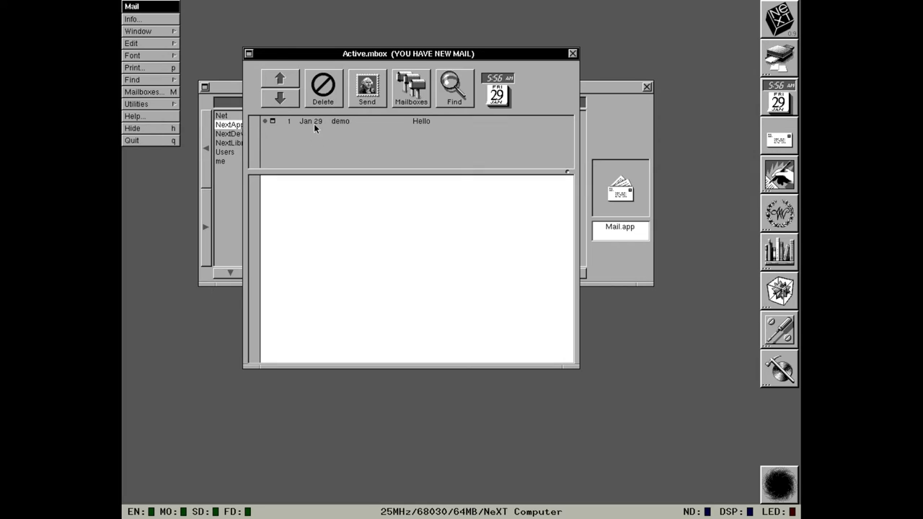
{"action": "left_click", "coordinate": [312, 122]}
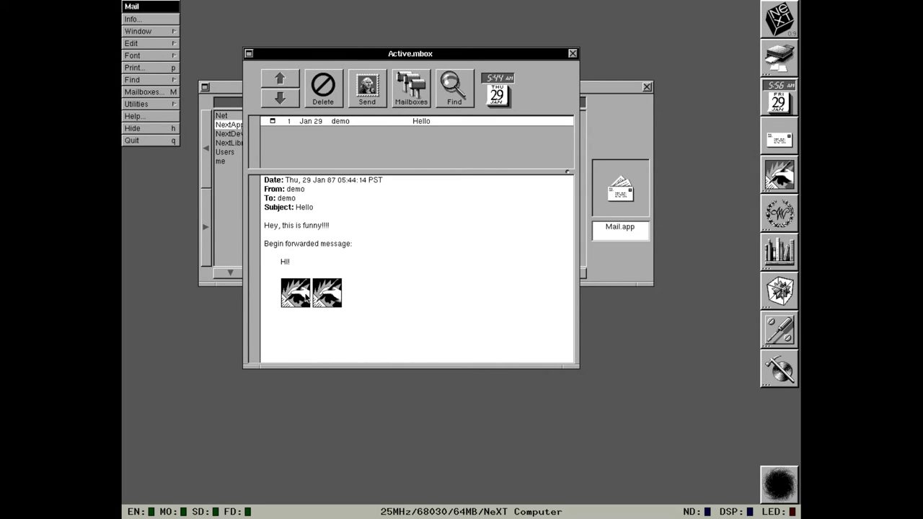
{"action": "double_click", "coordinate": [336, 295]}
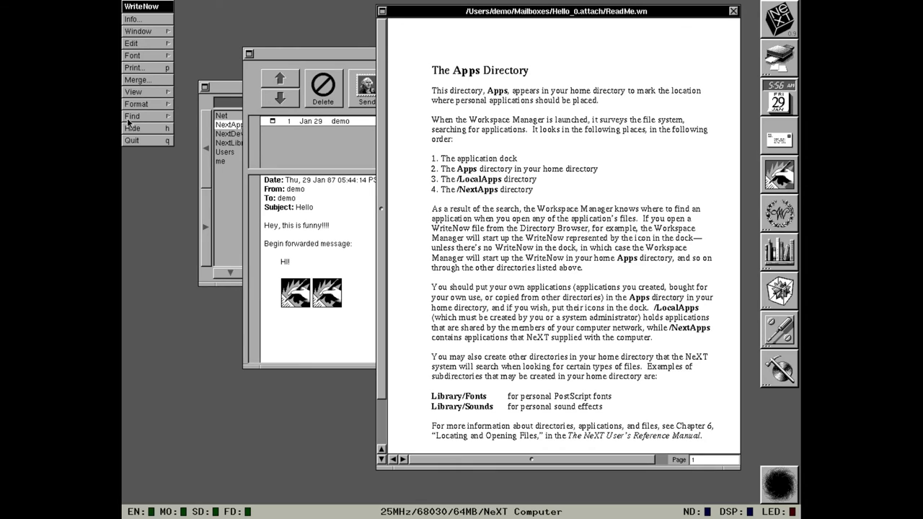
{"action": "left_click", "coordinate": [132, 142]}
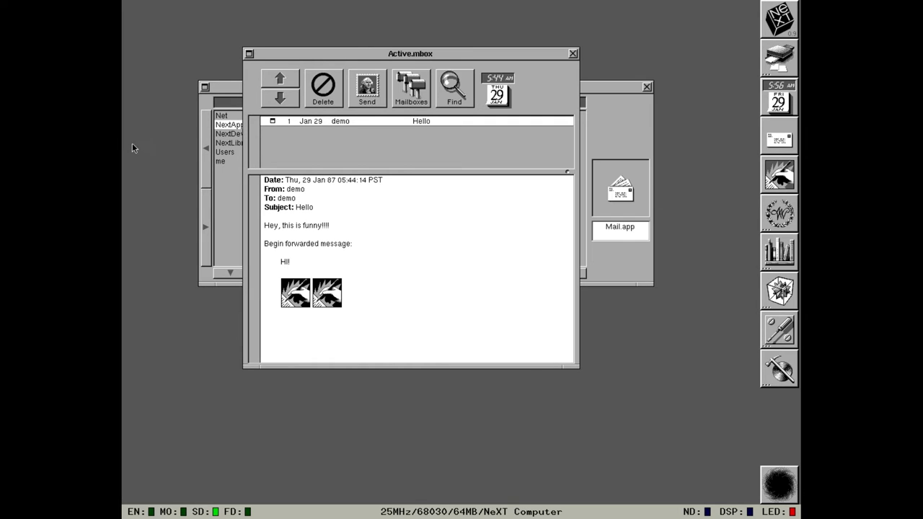
Compose a message to the local user with subject 'Hello' and body 'Hello there', briefly trying Voice
{"action": "left_click", "coordinate": [367, 101]}
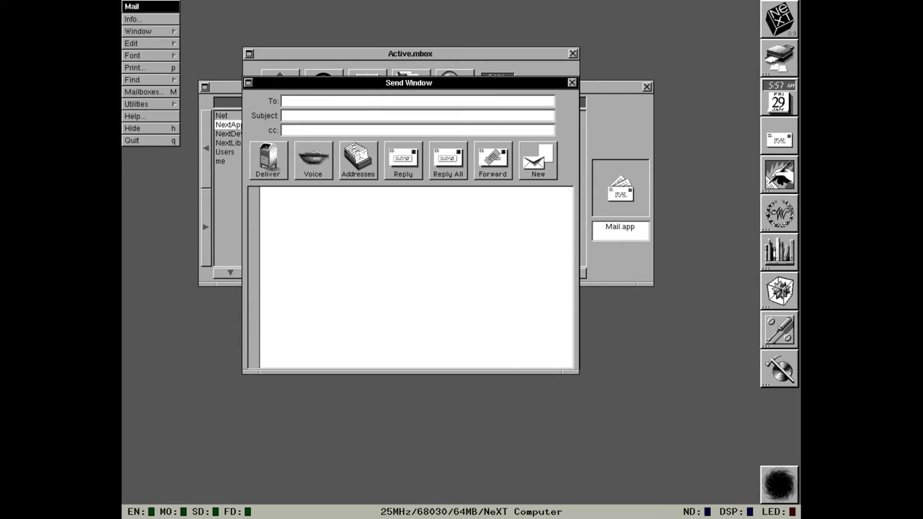
{"action": "type", "text": "demo"}
{"action": "key", "text": "Tab"}
{"action": "type", "text": "Hello"}
{"action": "key", "text": "Tab"}
{"action": "key", "text": "Tab"}
{"action": "type", "text": "Hello there"}
{"action": "left_click", "coordinate": [310, 163]}
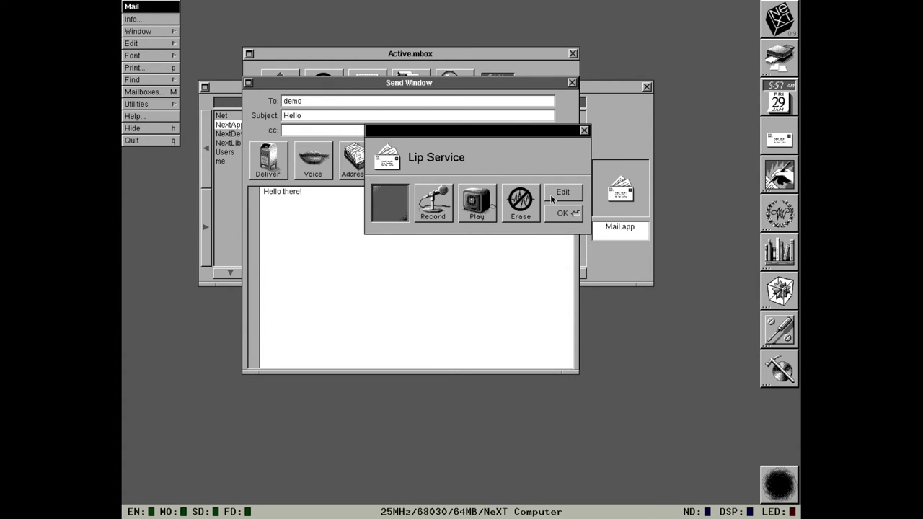
{"action": "left_click", "coordinate": [585, 131]}
Drag ReadMe.wn from Users > home > Apps into the message body and deliver it
{"action": "left_click", "coordinate": [608, 133]}
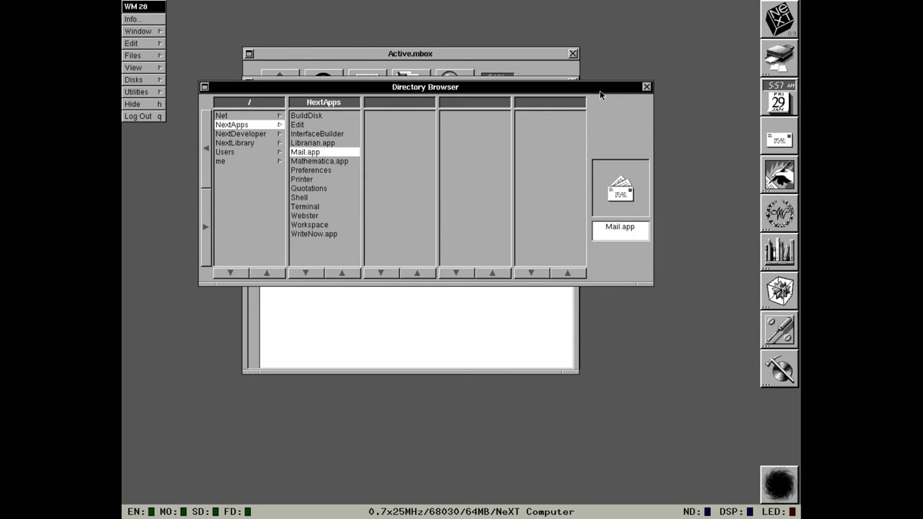
{"action": "left_click_drag", "start_coordinate": [600, 95], "coordinate": [637, 284]}
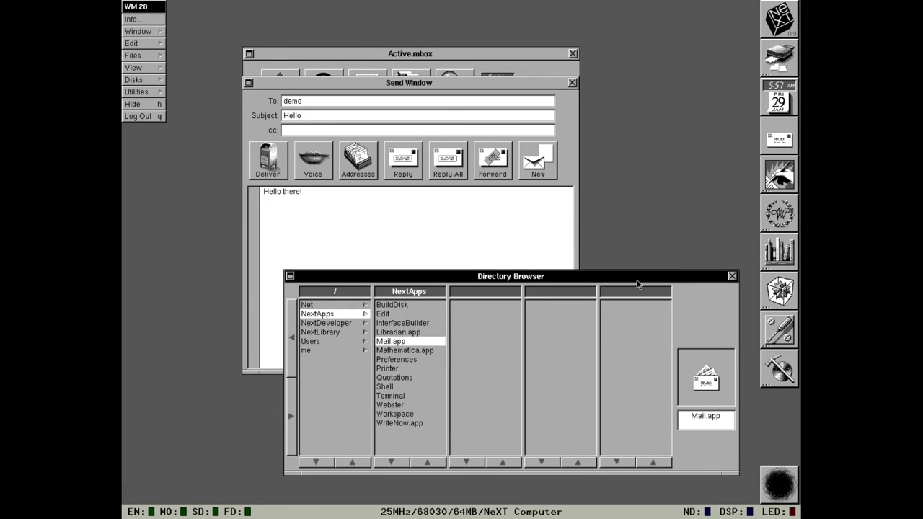
{"action": "left_click", "coordinate": [311, 341]}
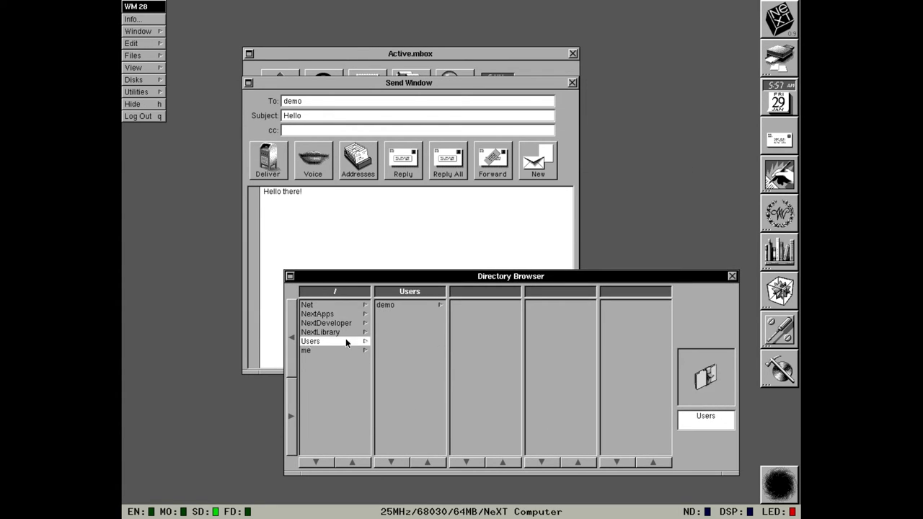
{"action": "left_click", "coordinate": [386, 305]}
{"action": "left_click", "coordinate": [465, 305]}
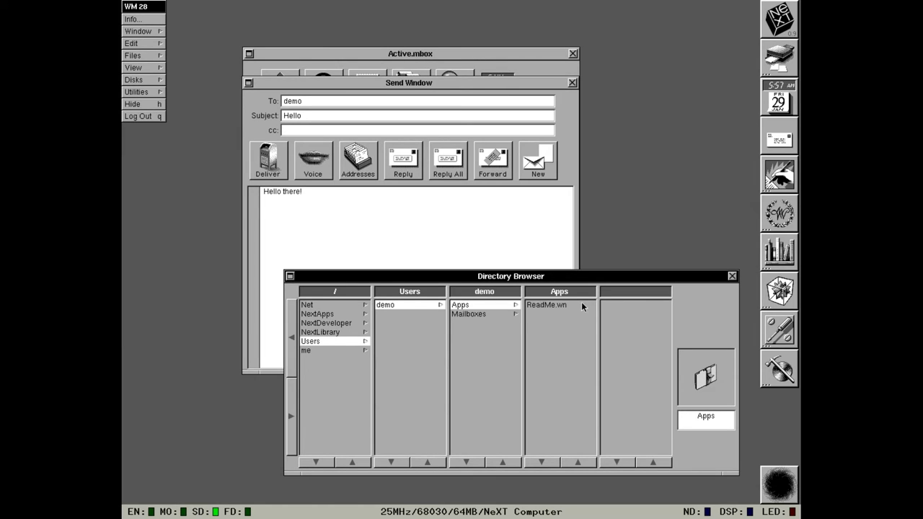
{"action": "left_click", "coordinate": [535, 305]}
{"action": "left_click_drag", "start_coordinate": [706, 380], "coordinate": [491, 232]}
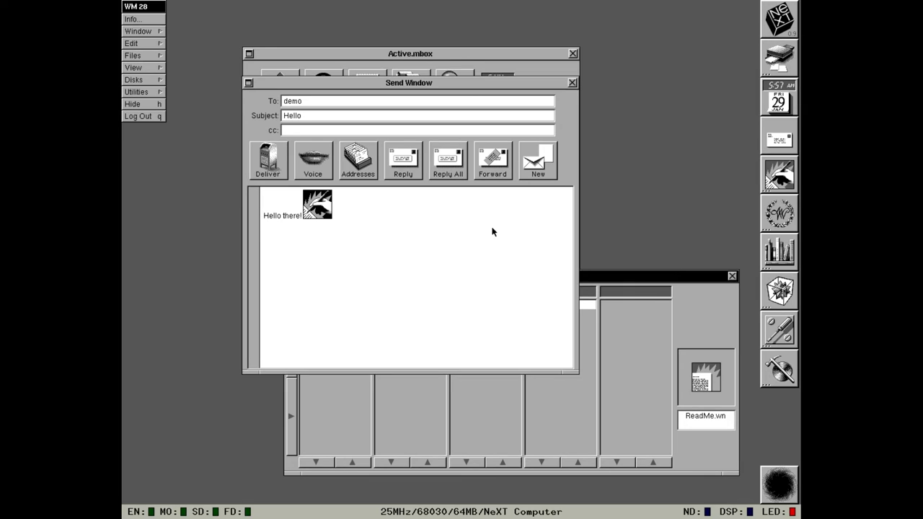
{"action": "left_click", "coordinate": [493, 231]}
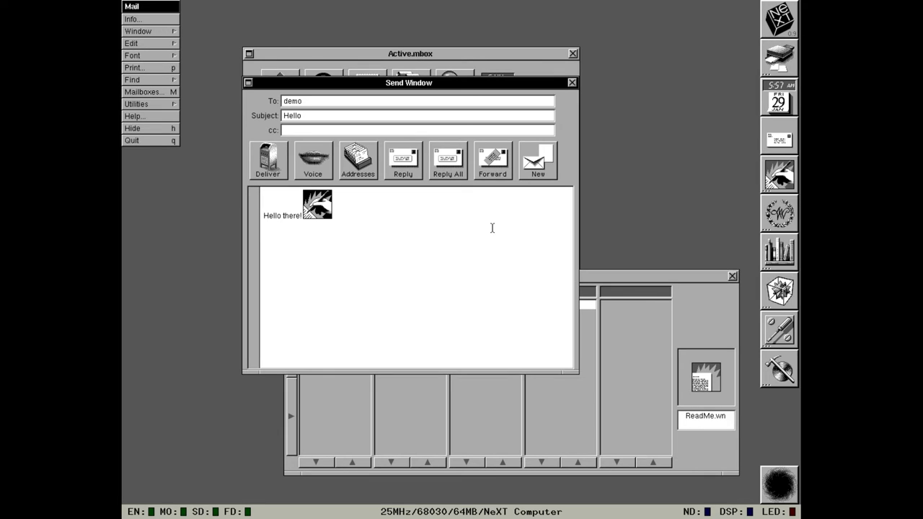
{"action": "left_click", "coordinate": [276, 171]}
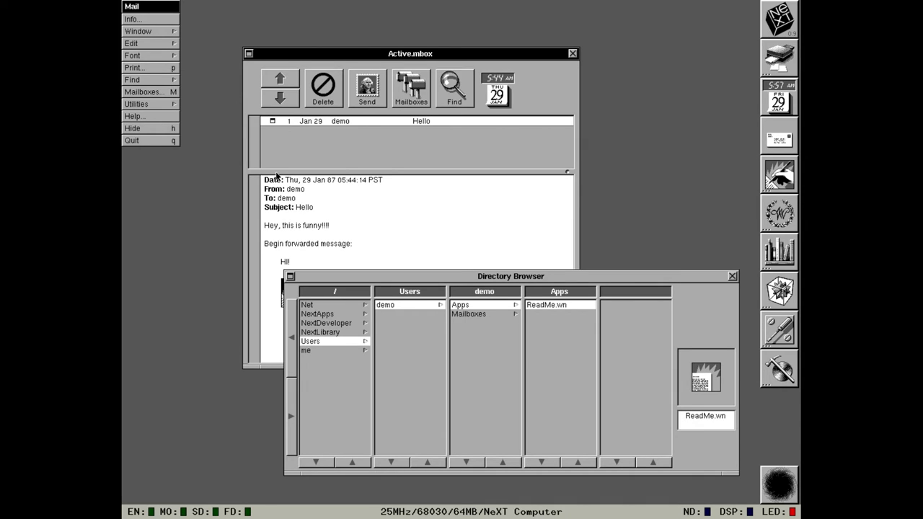
Bring the Active.mbox window forward and open message 2, the 'Hello there!' message with its picture
{"action": "left_click", "coordinate": [318, 198]}
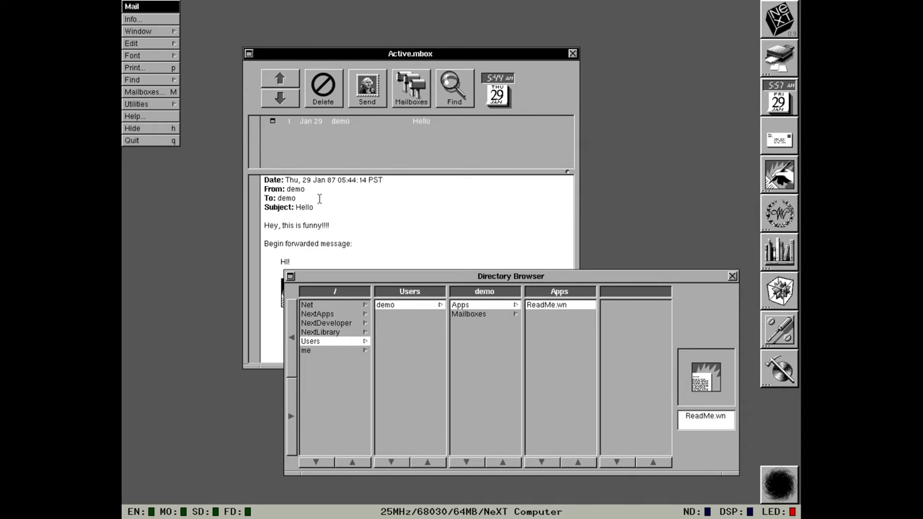
{"action": "left_click", "coordinate": [341, 52]}
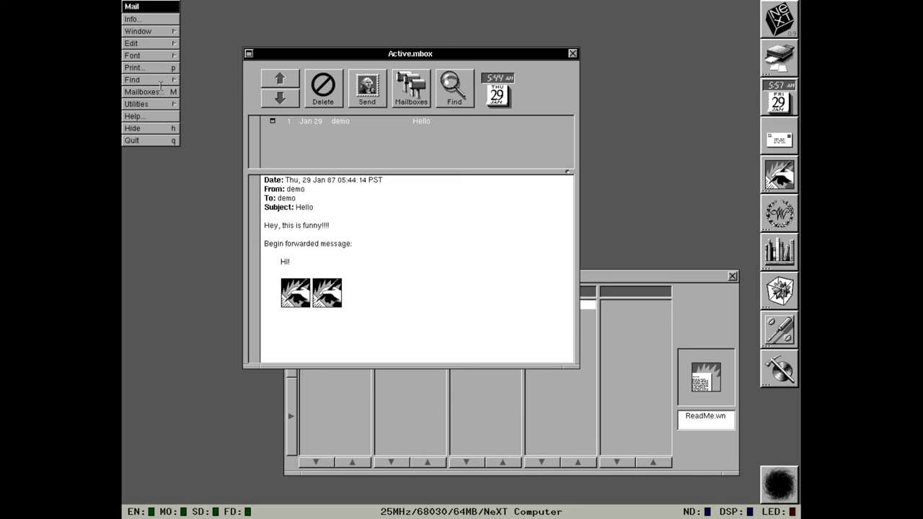
{"action": "left_click_drag", "start_coordinate": [160, 81], "coordinate": [197, 55]}
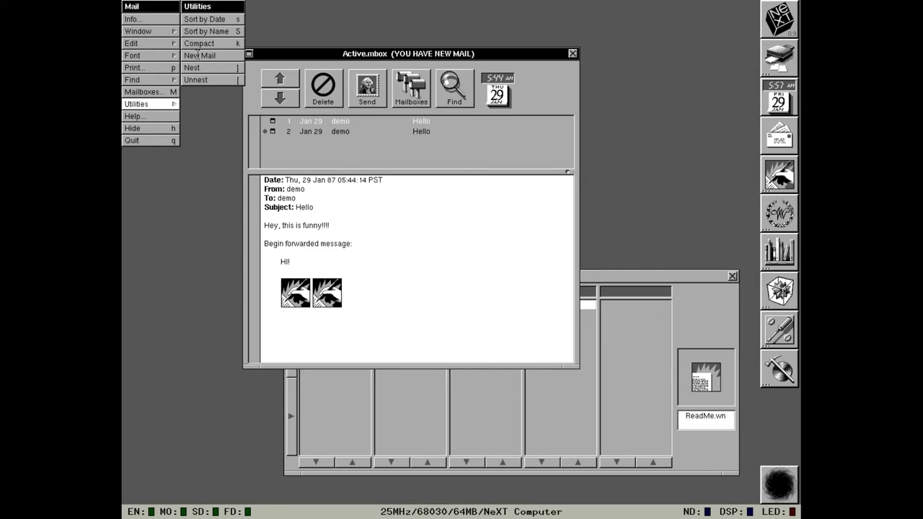
{"action": "left_click", "coordinate": [316, 130]}
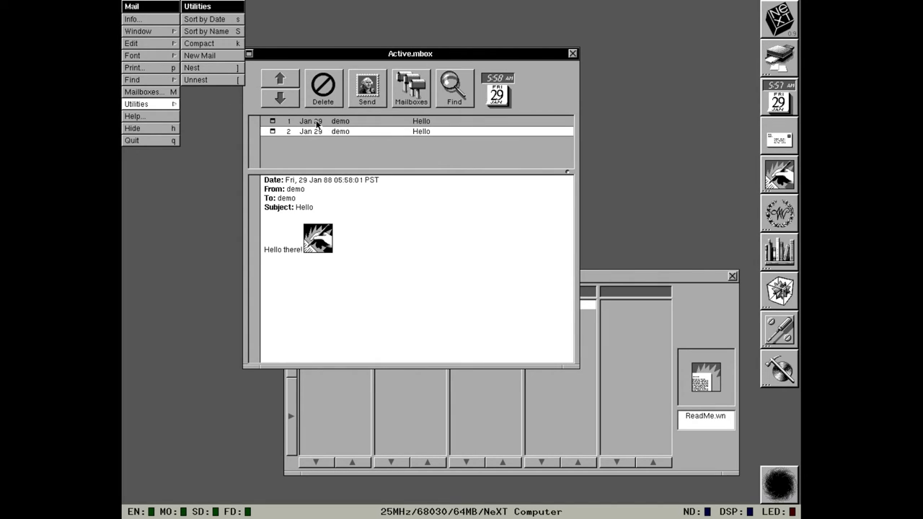
Reply to the Hello message with 'Stop sending me this stuff!'
{"action": "left_click", "coordinate": [369, 92]}
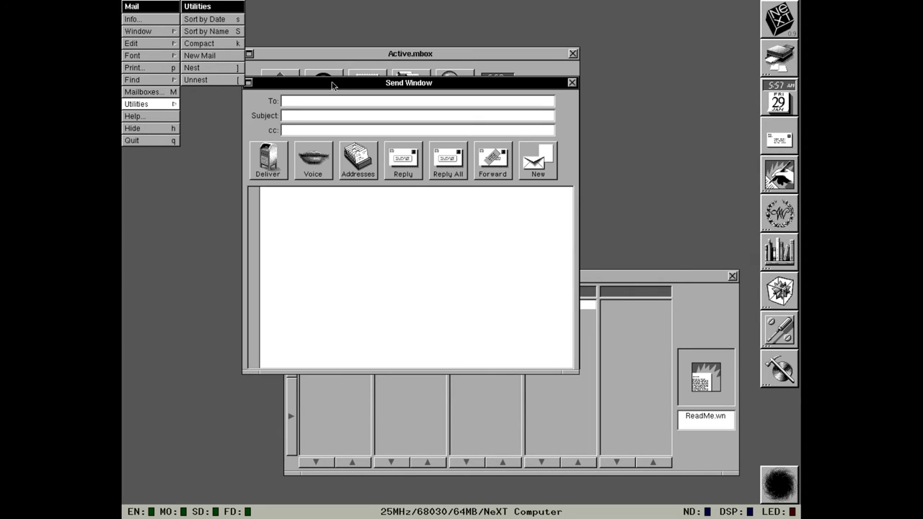
{"action": "left_click_drag", "start_coordinate": [332, 86], "coordinate": [526, 110]}
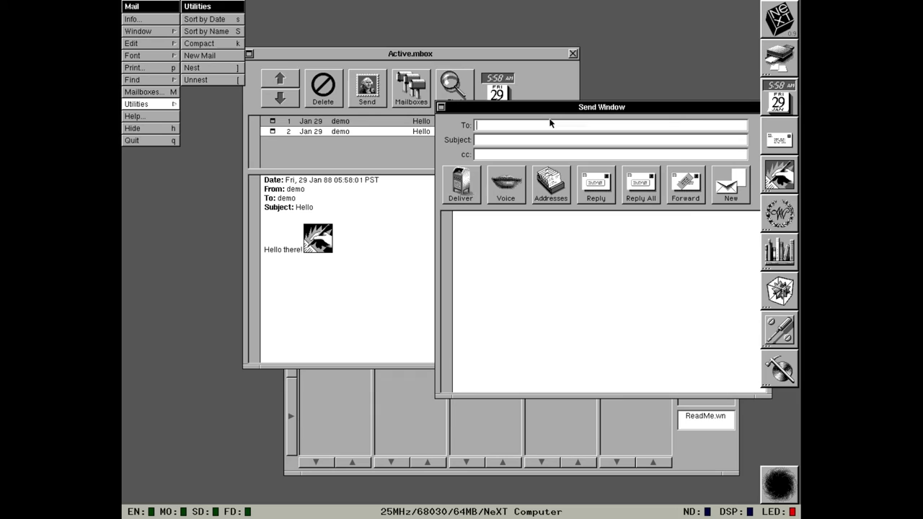
{"action": "left_click", "coordinate": [586, 193]}
{"action": "type", "text": "Stop sending me this stuff!"}
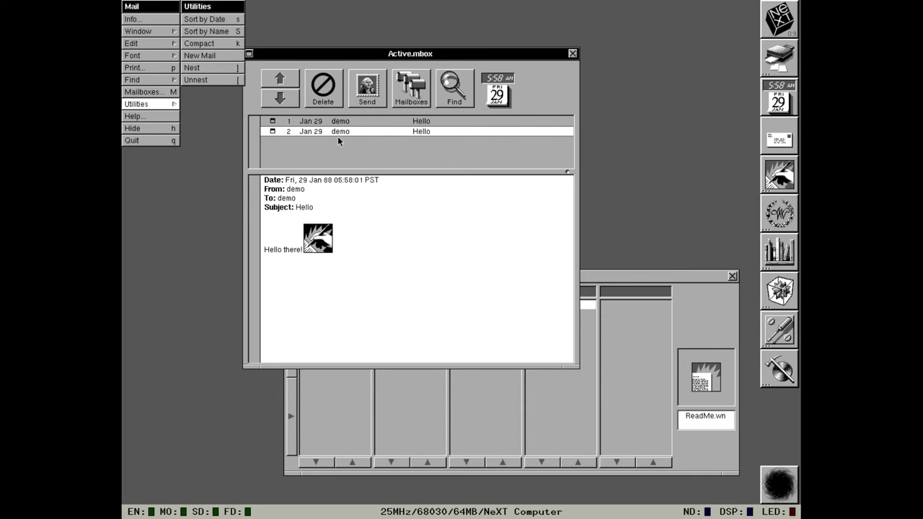
Forward the Hello message to demo with the note 'Check this out!', then select all three messages
{"action": "left_click", "coordinate": [359, 104]}
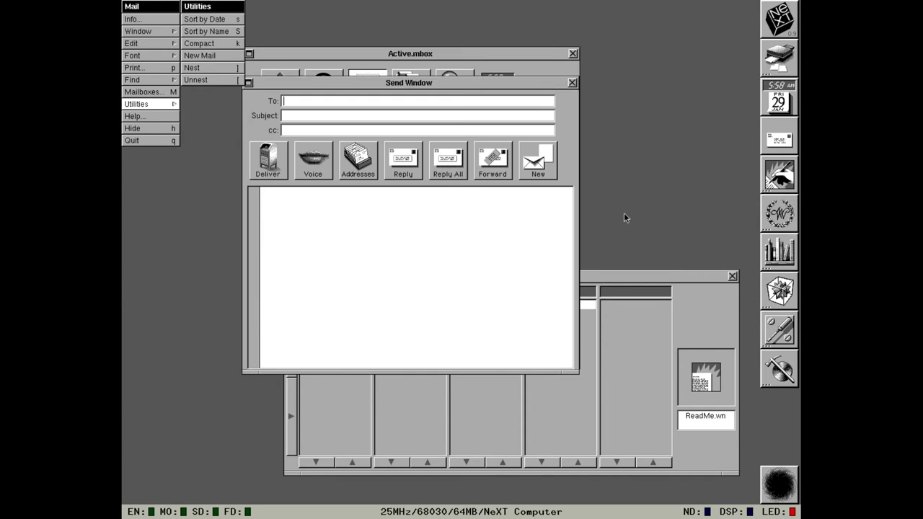
{"action": "left_click", "coordinate": [494, 165]}
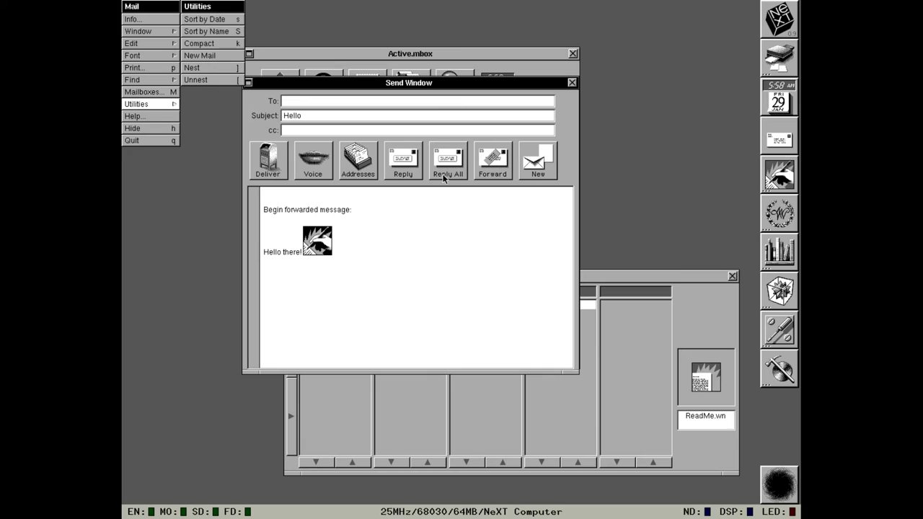
{"action": "type", "text": "Check this out!"}
{"action": "left_click", "coordinate": [321, 101]}
{"action": "type", "text": "demo"}
{"action": "left_click", "coordinate": [255, 148]}
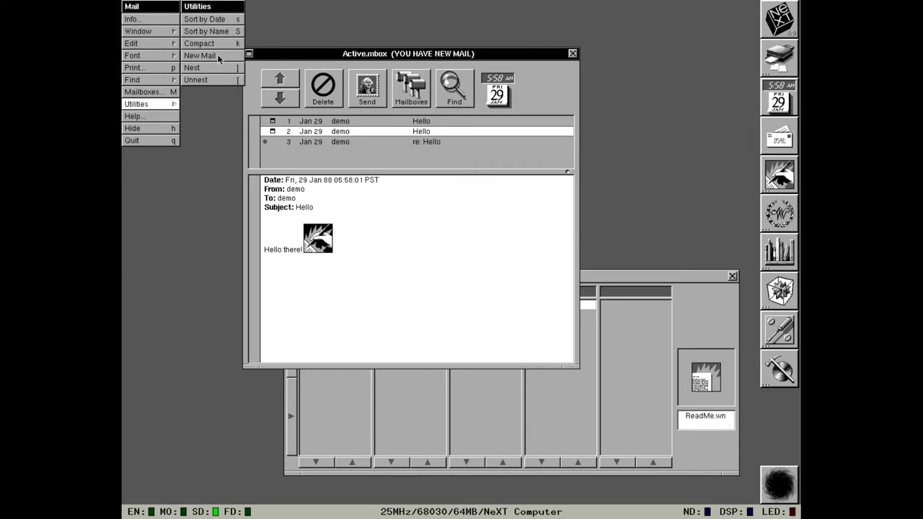
{"action": "left_click_drag", "start_coordinate": [352, 122], "coordinate": [354, 142]}
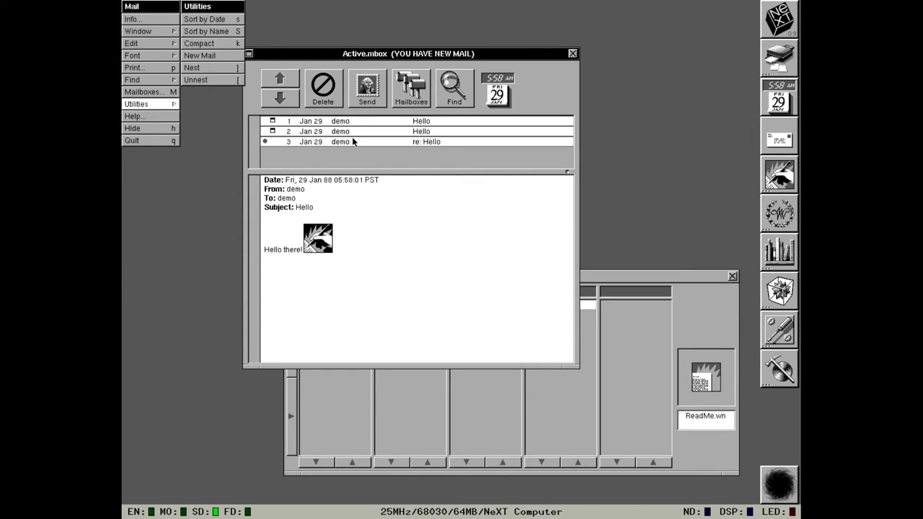
Delete the three selected messages and the new message 4, then compact the empty Active.mbox
{"action": "left_click", "coordinate": [326, 92]}
{"action": "left_click", "coordinate": [339, 121]}
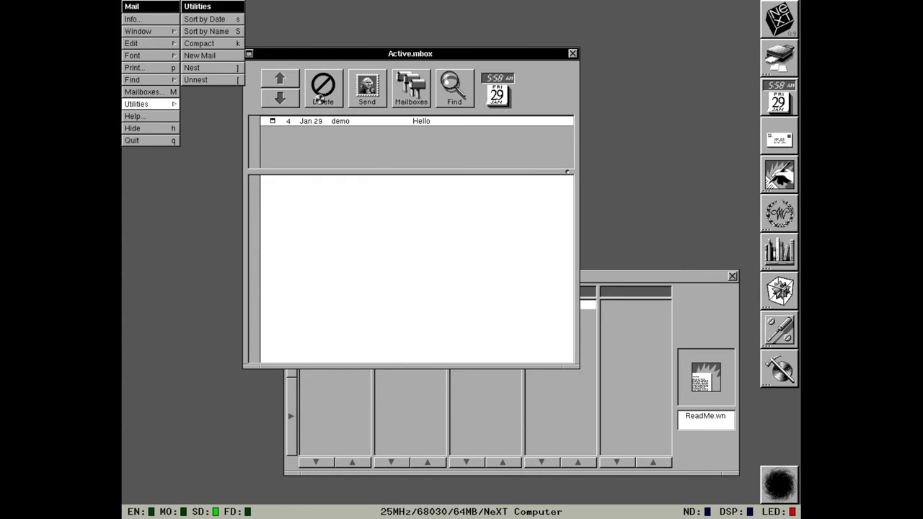
{"action": "left_click", "coordinate": [323, 94]}
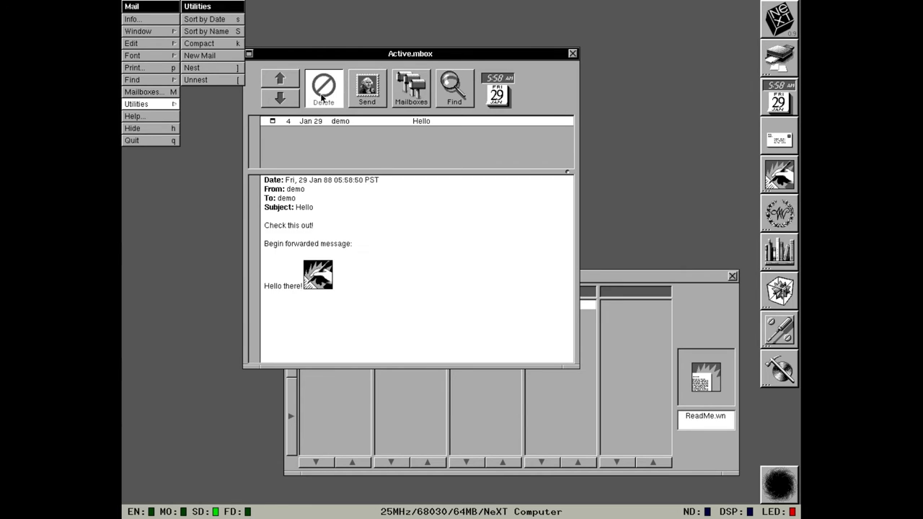
{"action": "left_click", "coordinate": [220, 44]}
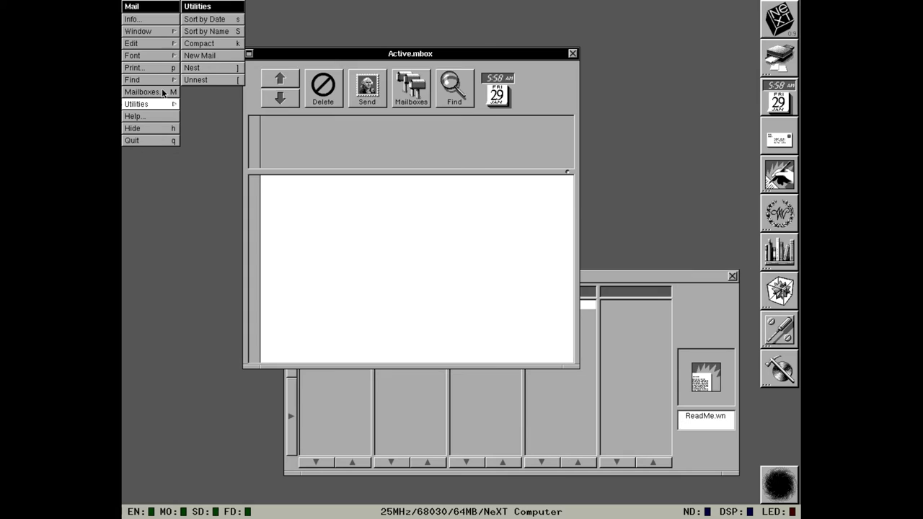
{"action": "left_click_drag", "start_coordinate": [163, 30], "coordinate": [172, 103]}
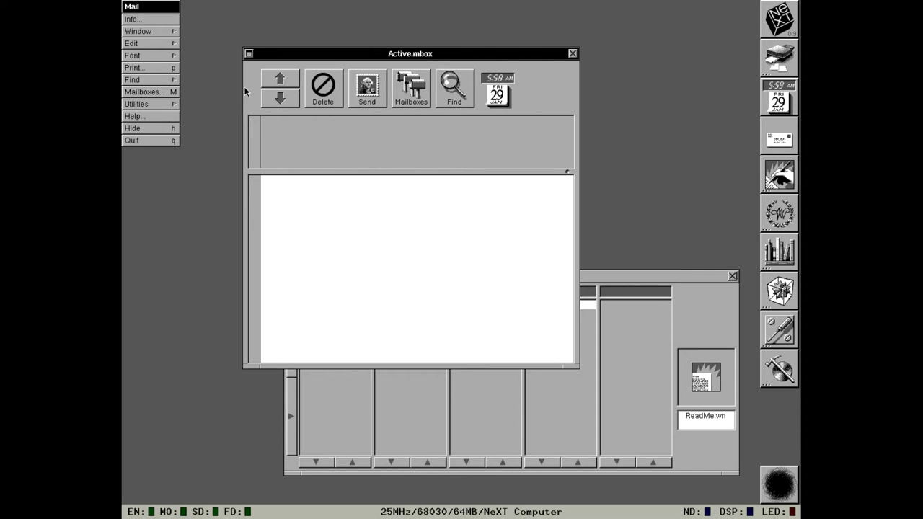
Quit Mail, launch Mathematica.app from NextApps, and evaluate 1+1 to get Out[1] = 2
{"action": "left_click", "coordinate": [132, 141]}
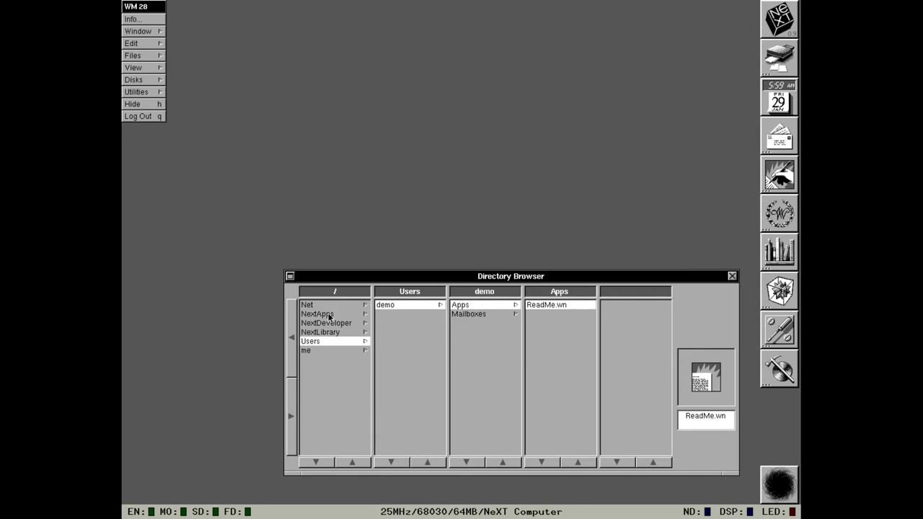
{"action": "left_click", "coordinate": [329, 315]}
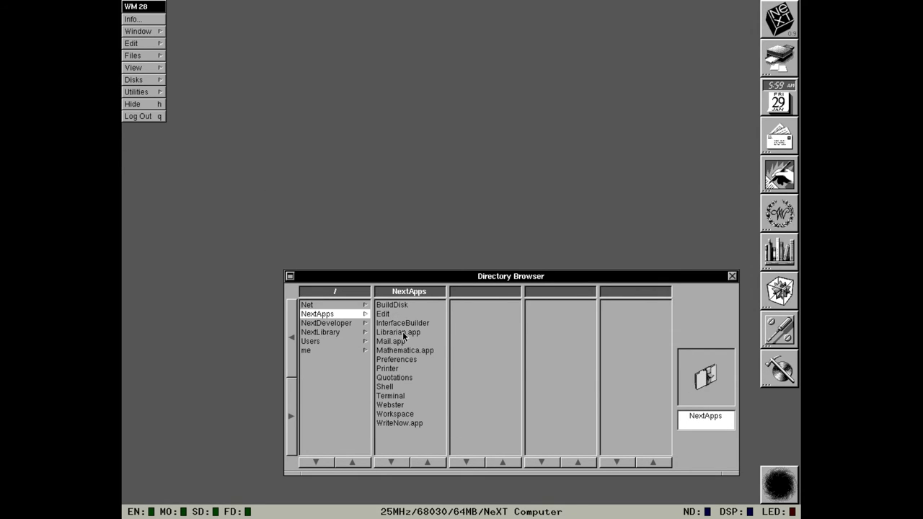
{"action": "left_click", "coordinate": [402, 351]}
{"action": "double_click", "coordinate": [402, 350]}
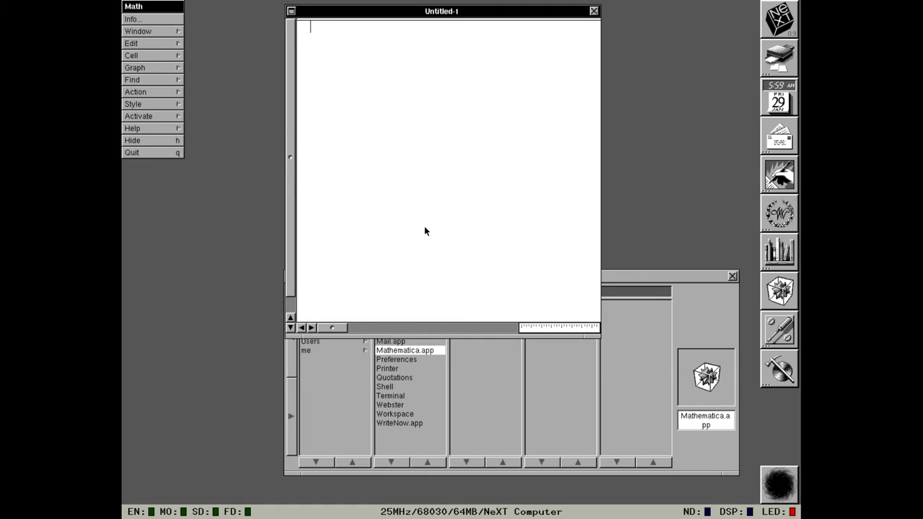
{"action": "type", "text": "1+1"}
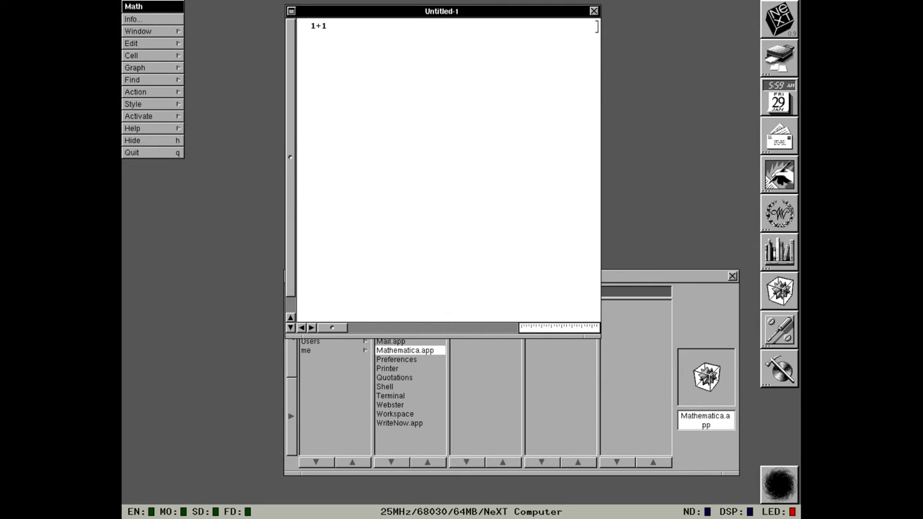
{"action": "key", "text": "shift+Return"}
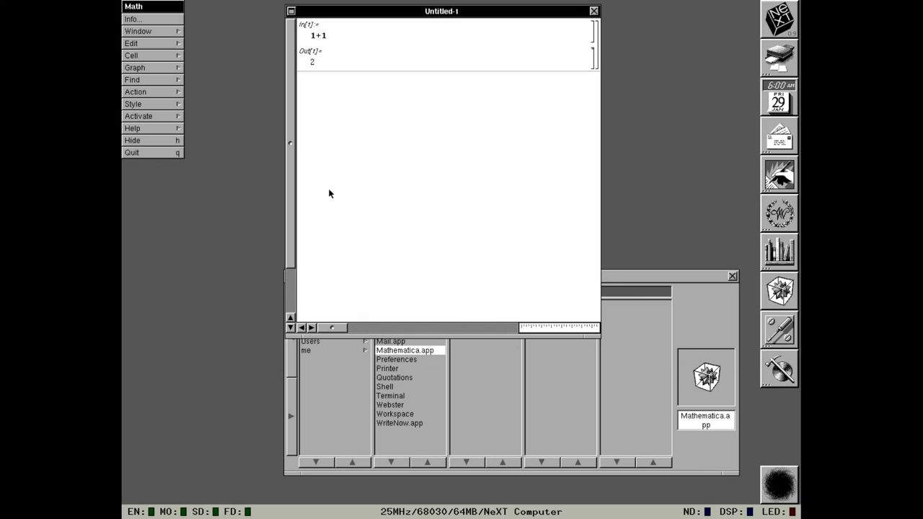
Quit Mathematica without saving the notebook, then browse to the NextDeveloper Apps folder
{"action": "left_click", "coordinate": [153, 152]}
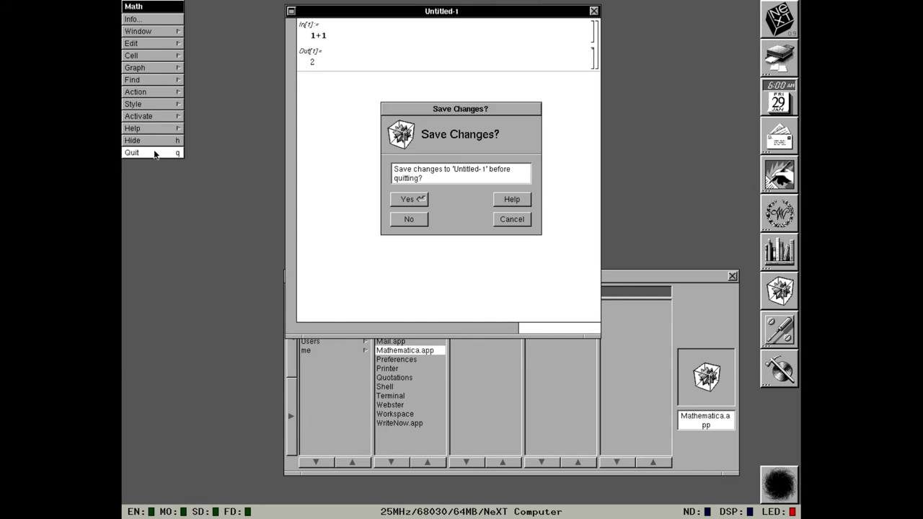
{"action": "left_click", "coordinate": [409, 218]}
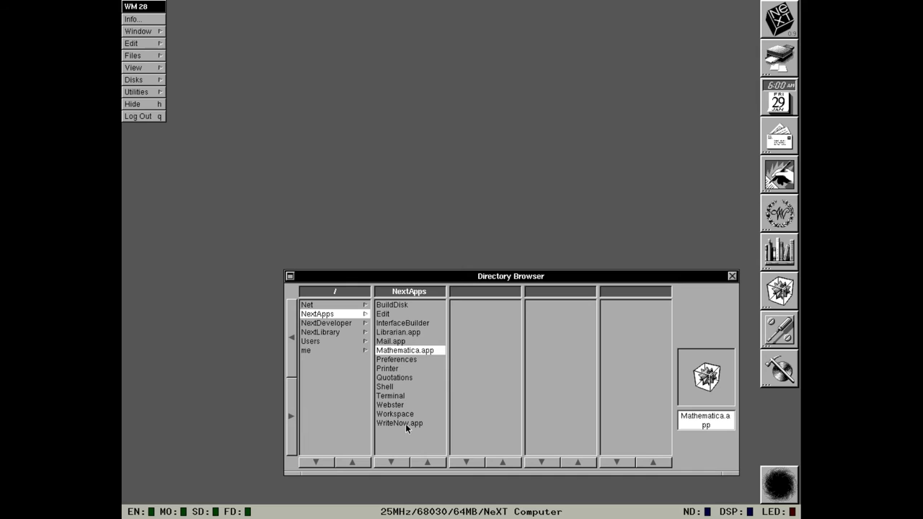
{"action": "left_click", "coordinate": [406, 424]}
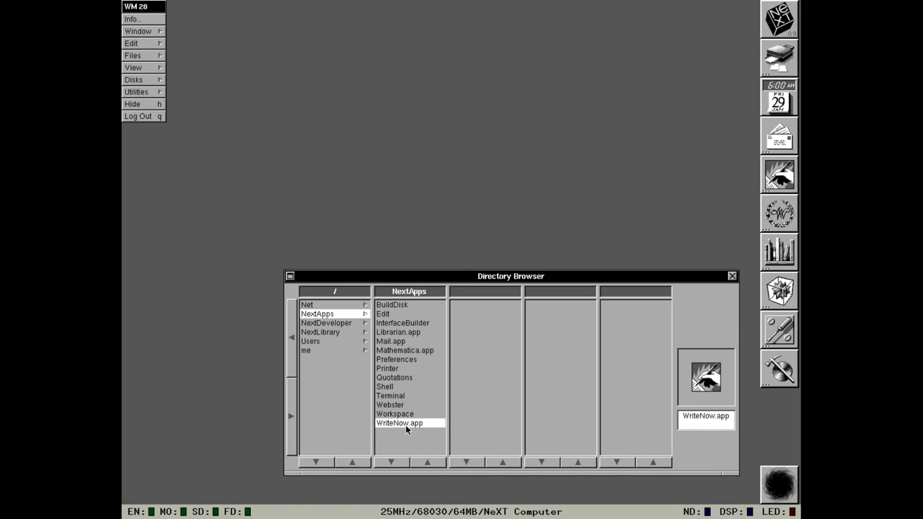
{"action": "left_click", "coordinate": [354, 322]}
{"action": "left_click", "coordinate": [353, 316]}
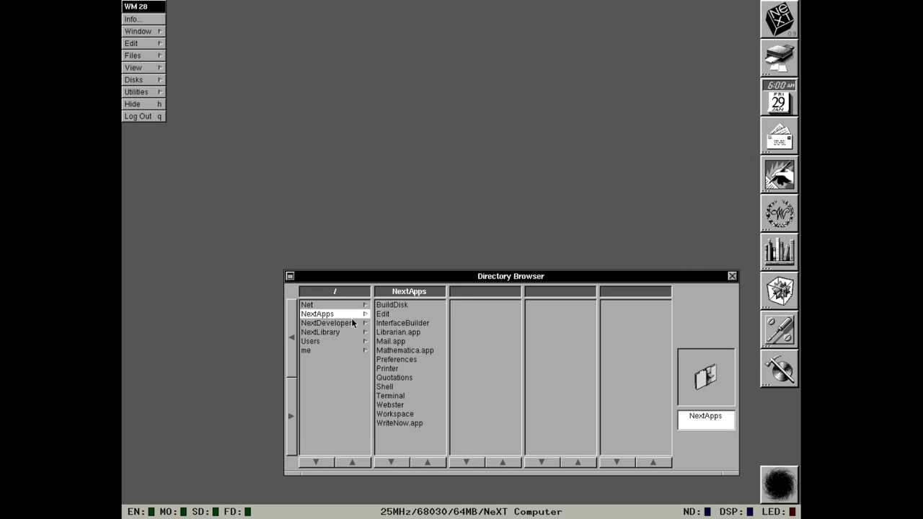
{"action": "left_click", "coordinate": [354, 324]}
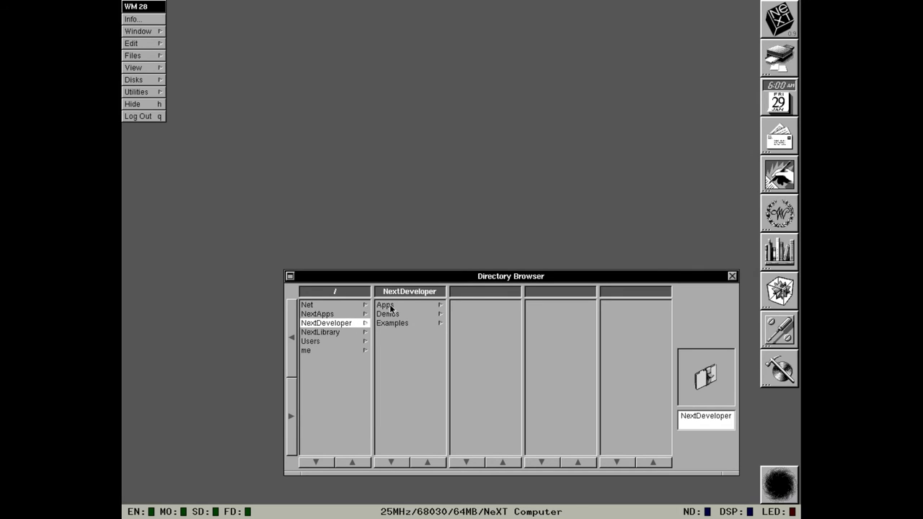
{"action": "left_click", "coordinate": [390, 309]}
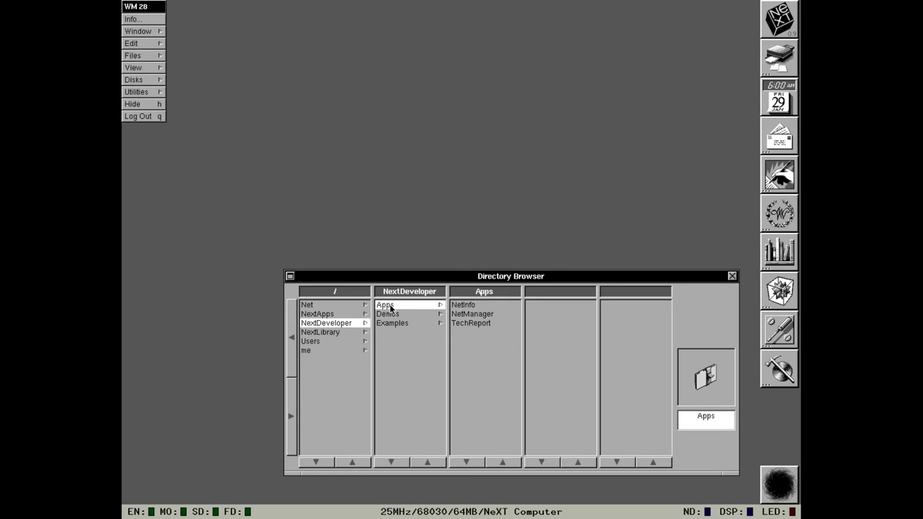
Launch NetInfo from the Apps column to show the local domain's root directory
{"action": "double_click", "coordinate": [486, 306]}
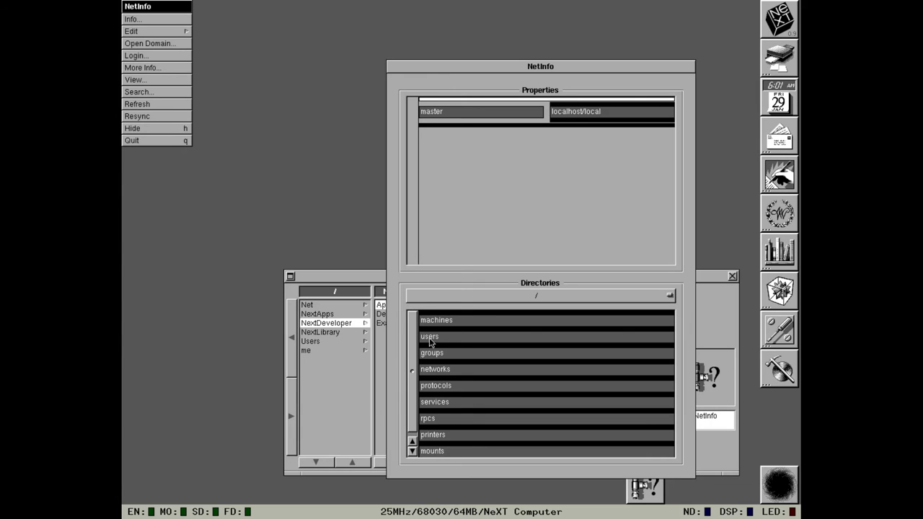
Open /users and the demo entry, showing uid 21, gid 10, home /Users/demo and shell /bin/csh
{"action": "double_click", "coordinate": [430, 337]}
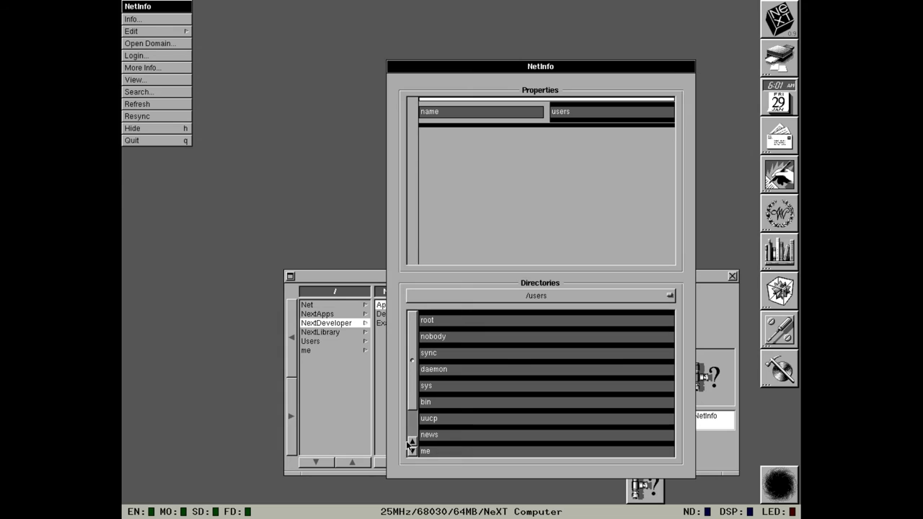
{"action": "left_click_drag", "start_coordinate": [410, 387], "coordinate": [412, 469]}
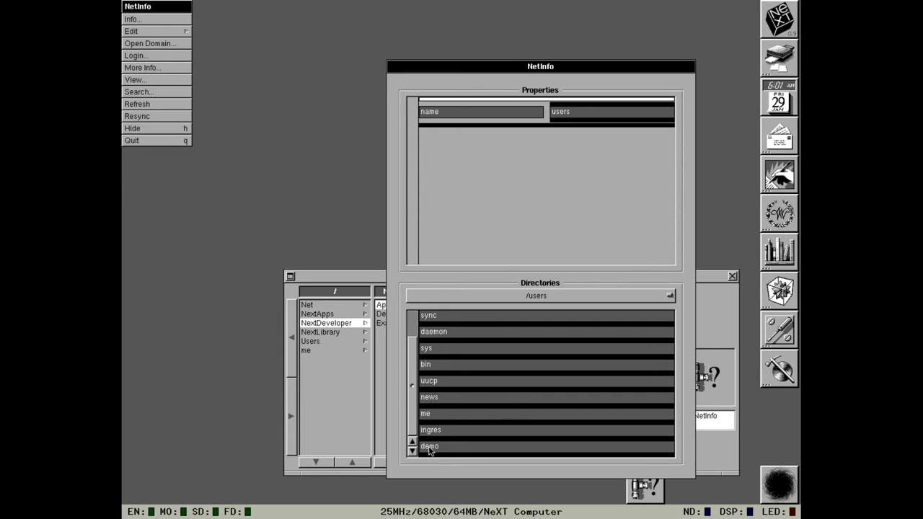
{"action": "double_click", "coordinate": [431, 446]}
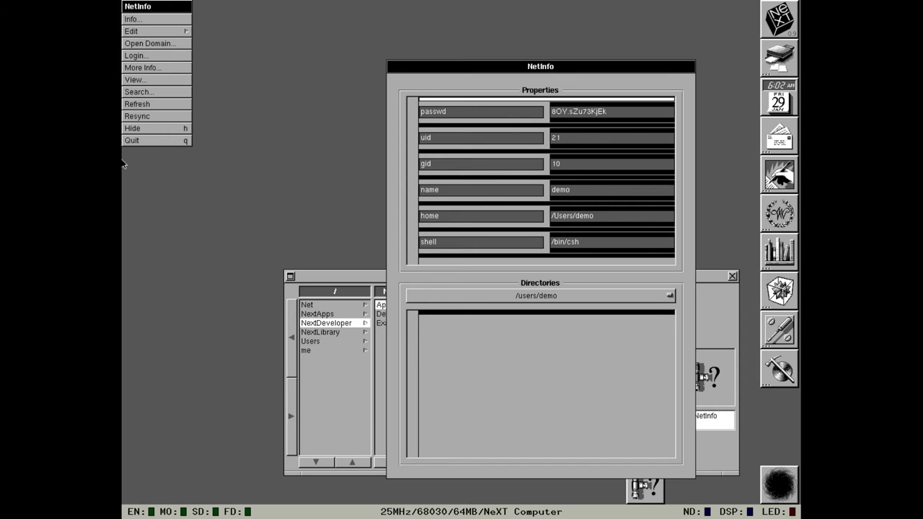
Quit NetInfo, preview NetManager, and launch TechReport to show its Communication Report form
{"action": "left_click", "coordinate": [156, 143]}
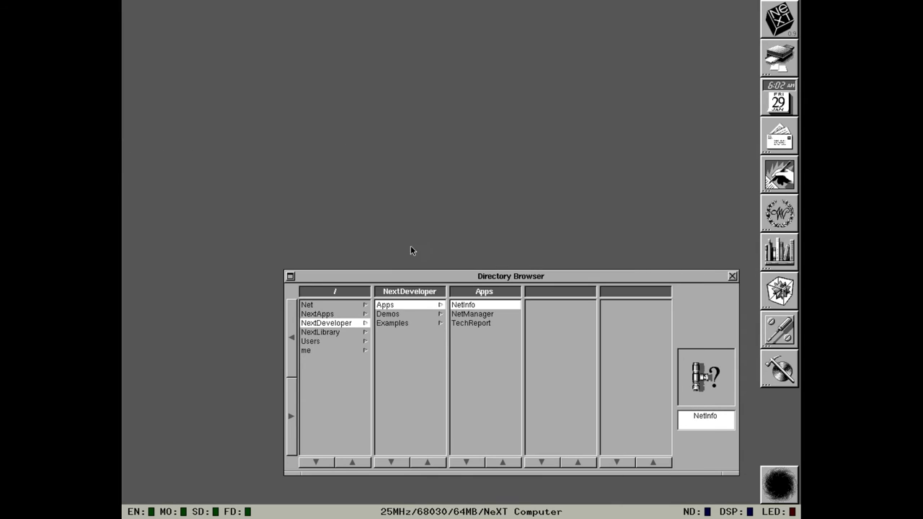
{"action": "left_click", "coordinate": [462, 316]}
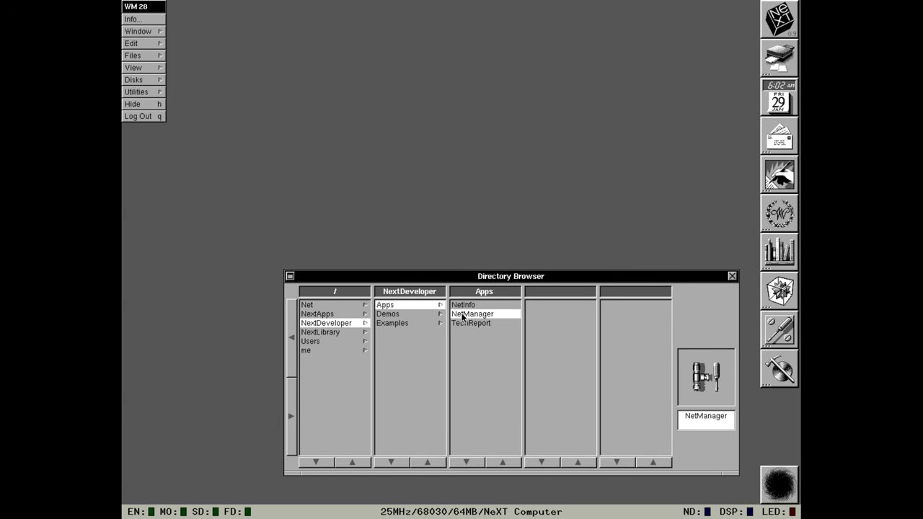
{"action": "left_click", "coordinate": [495, 324]}
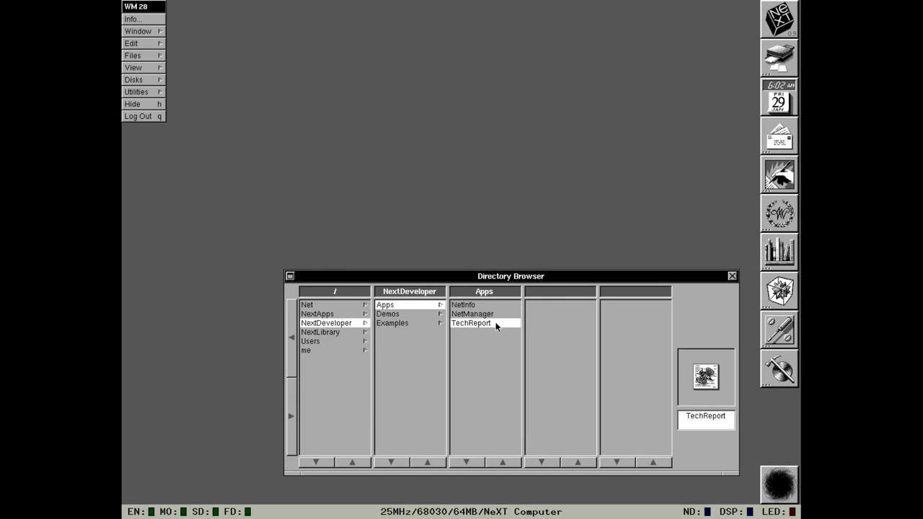
{"action": "double_click", "coordinate": [496, 323]}
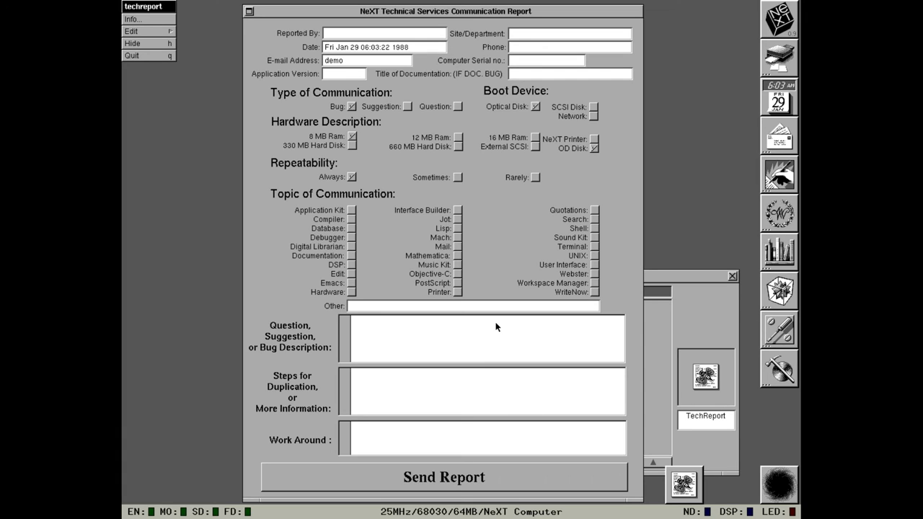
Quit TechReport, open NextDeveloper's Demos folder, and select FrameMaker.app
{"action": "left_click", "coordinate": [141, 56]}
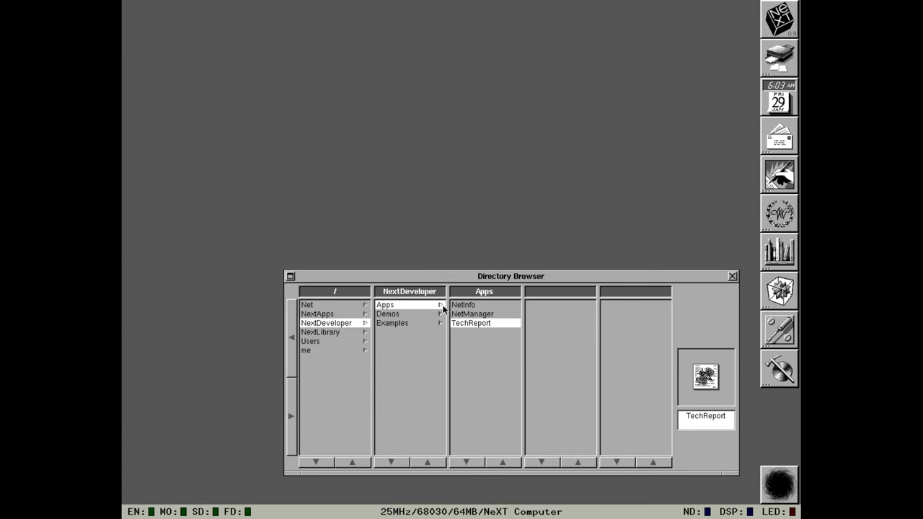
{"action": "left_click", "coordinate": [431, 314]}
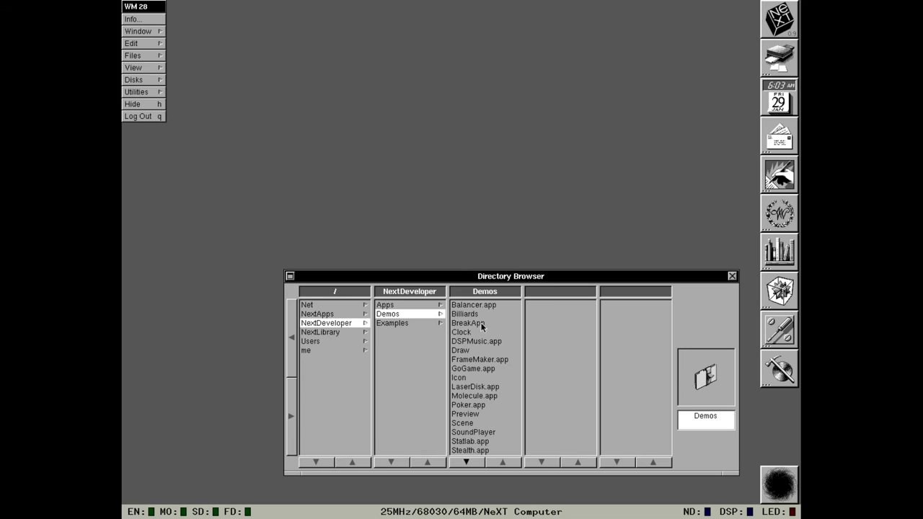
{"action": "left_click", "coordinate": [474, 463]}
{"action": "left_click", "coordinate": [460, 466]}
Launch FrameMaker from Demos, opening Donotdelete.frame on its Important! page 1 of 19
{"action": "double_click", "coordinate": [474, 360]}
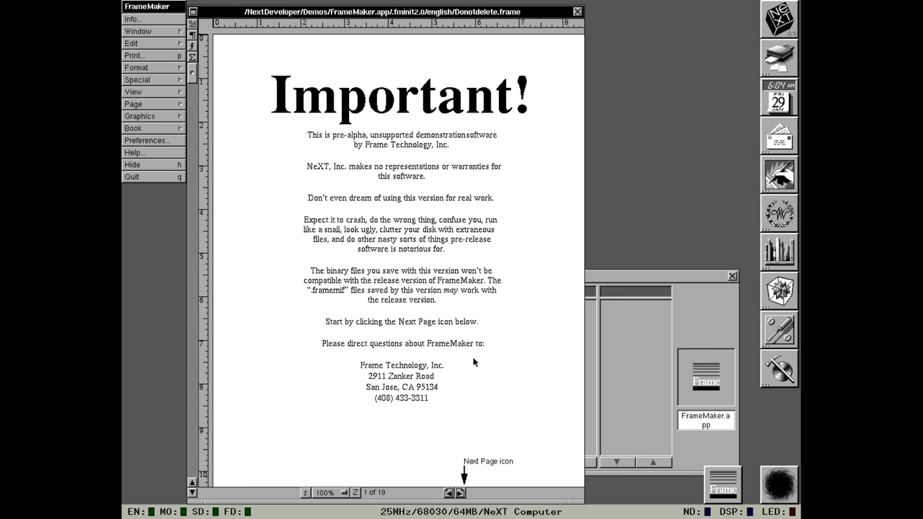
Page through the FrameMaker demo from the instructions page to page 6
{"action": "left_click", "coordinate": [462, 493]}
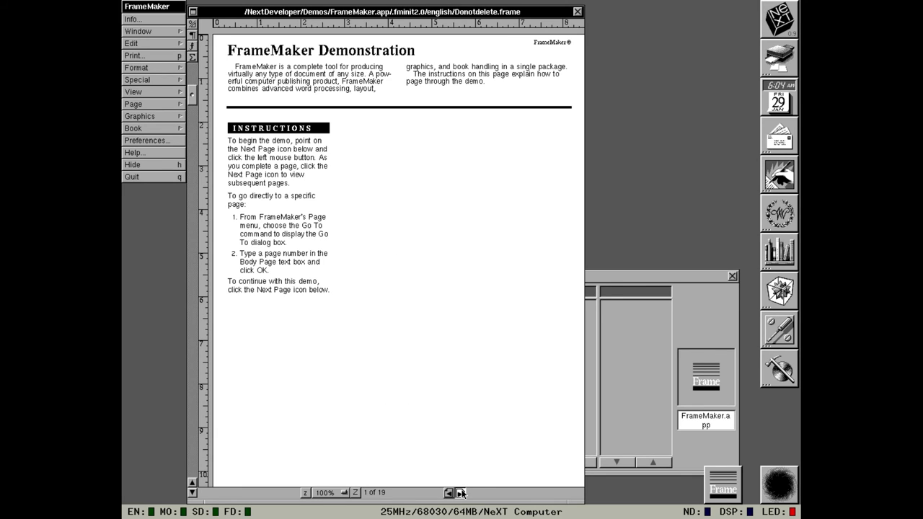
{"action": "left_click", "coordinate": [461, 493]}
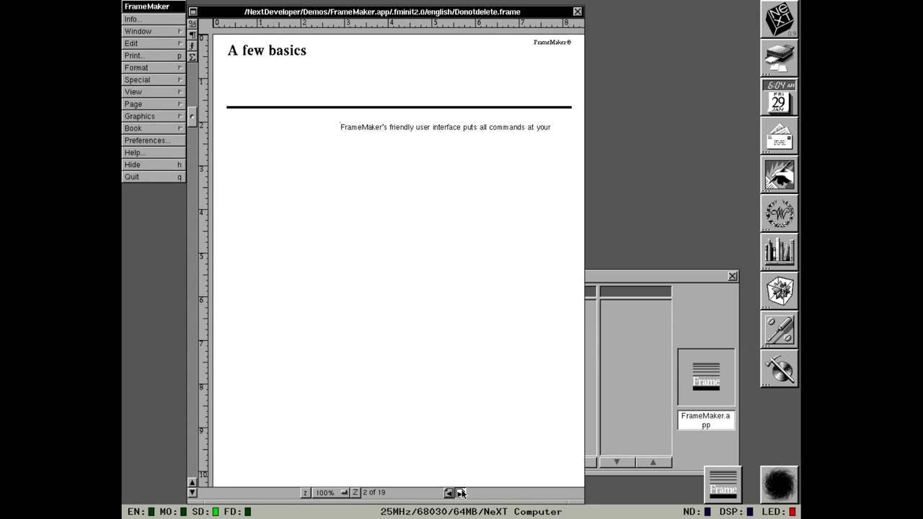
{"action": "left_click", "coordinate": [462, 493]}
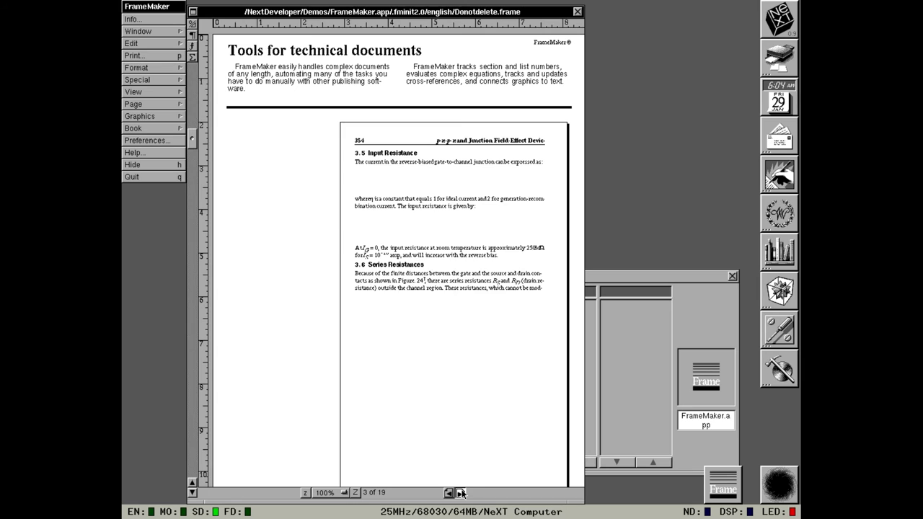
{"action": "left_click", "coordinate": [461, 494]}
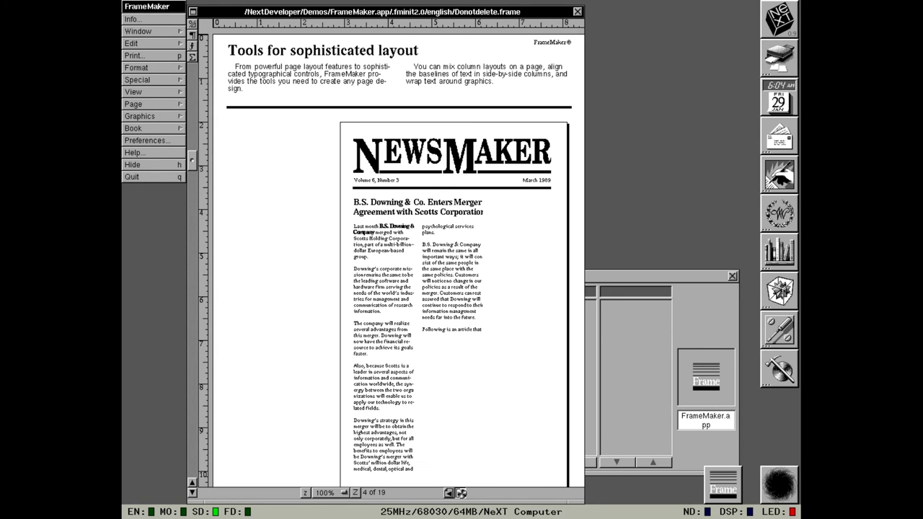
{"action": "left_click", "coordinate": [462, 494]}
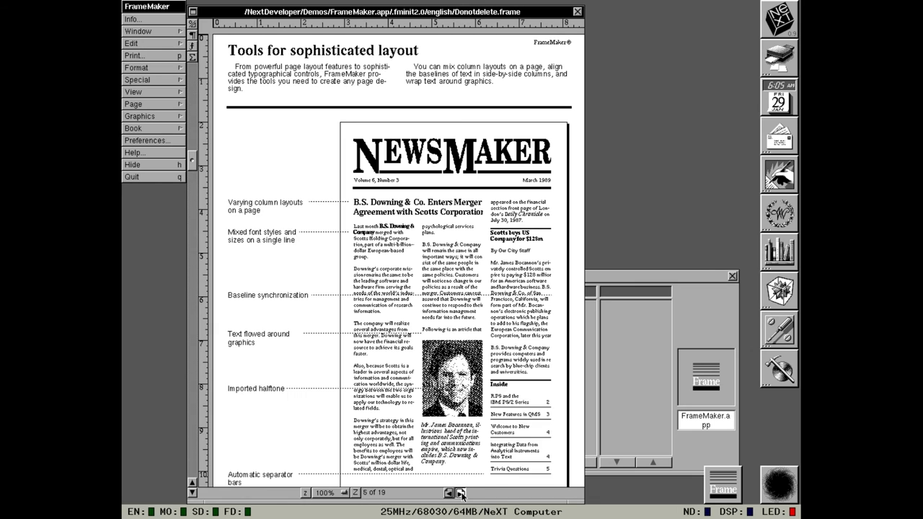
{"action": "left_click", "coordinate": [461, 493]}
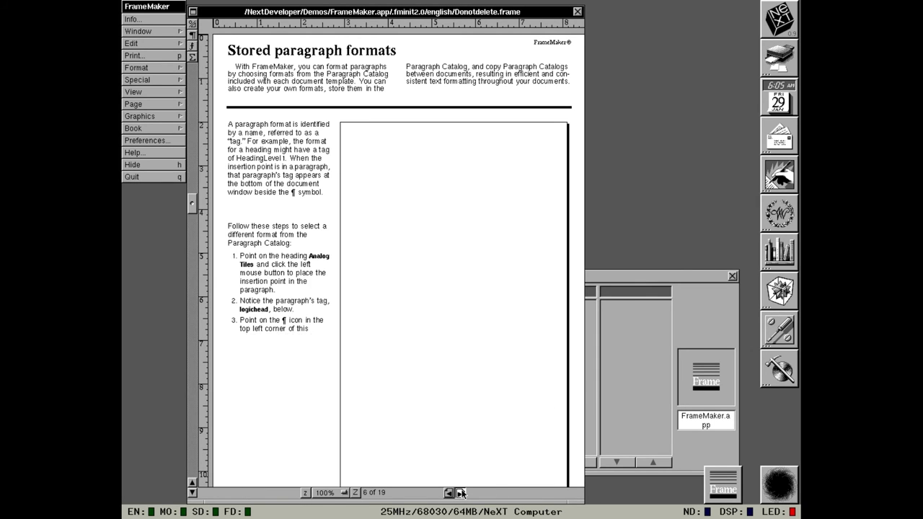
Continue to page 10, Automatic reformatting, then quit FrameMaker and confirm
{"action": "left_click", "coordinate": [461, 493]}
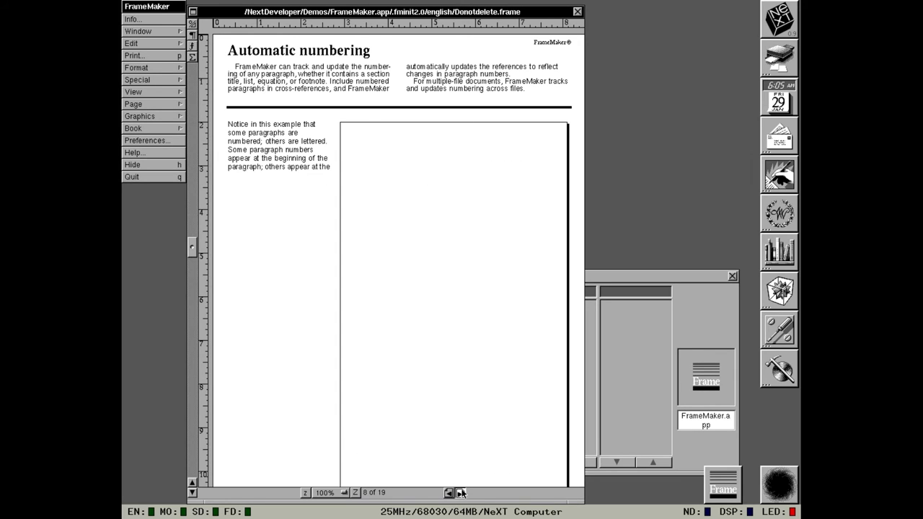
{"action": "left_click", "coordinate": [461, 493]}
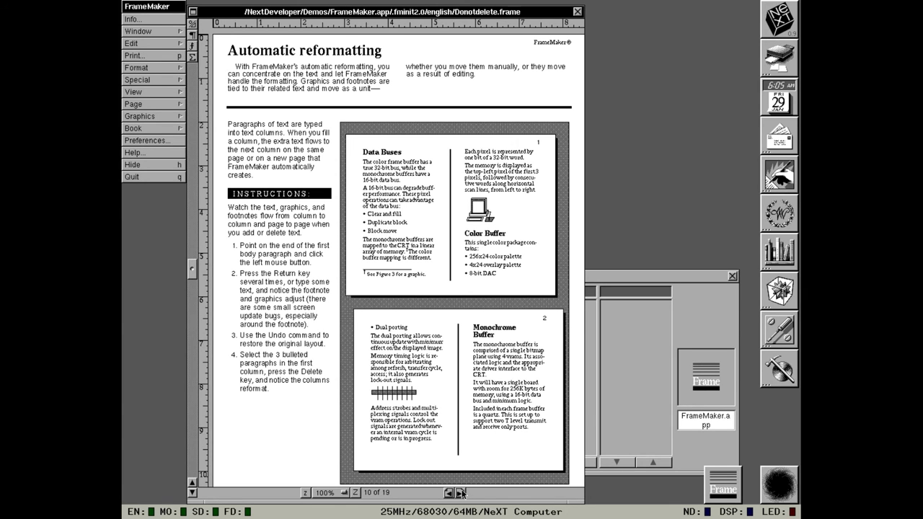
{"action": "left_click", "coordinate": [160, 180]}
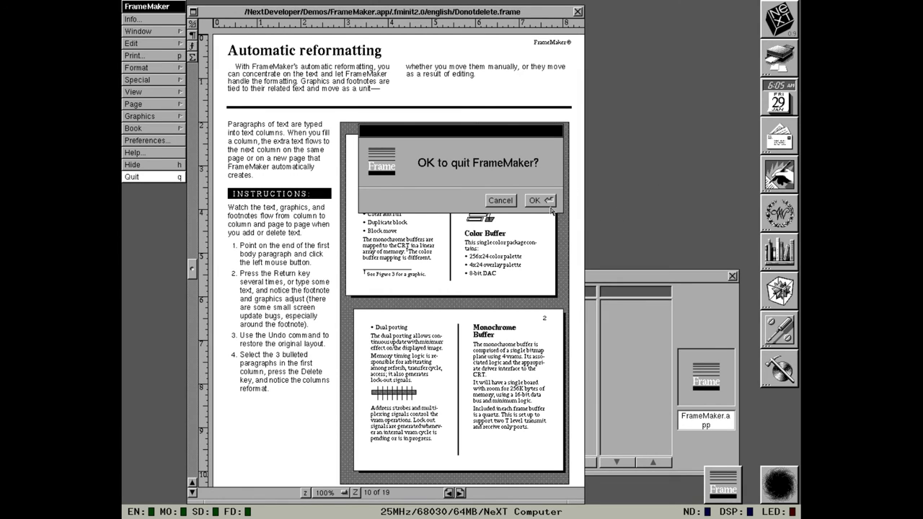
{"action": "left_click", "coordinate": [549, 203]}
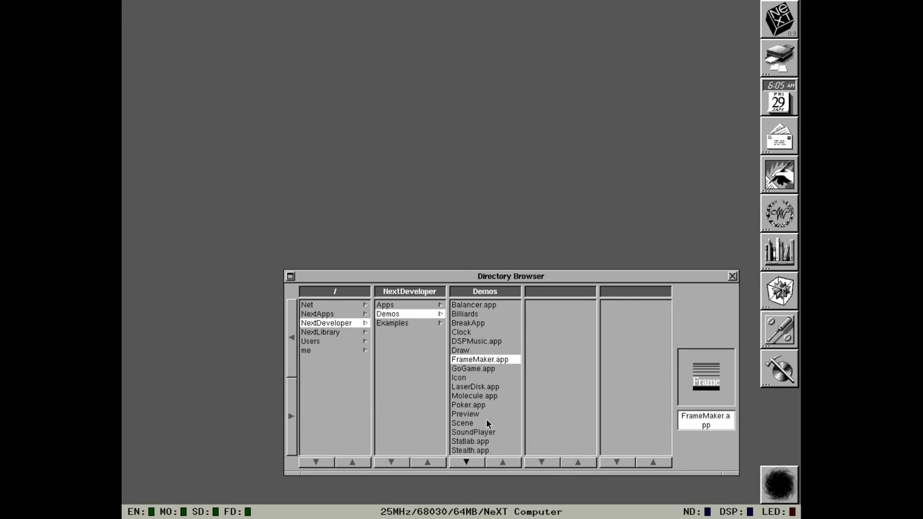
Select Stealth.app in NextDeveloper's Demos folder and launch the flight simulator
{"action": "left_click", "coordinate": [478, 450]}
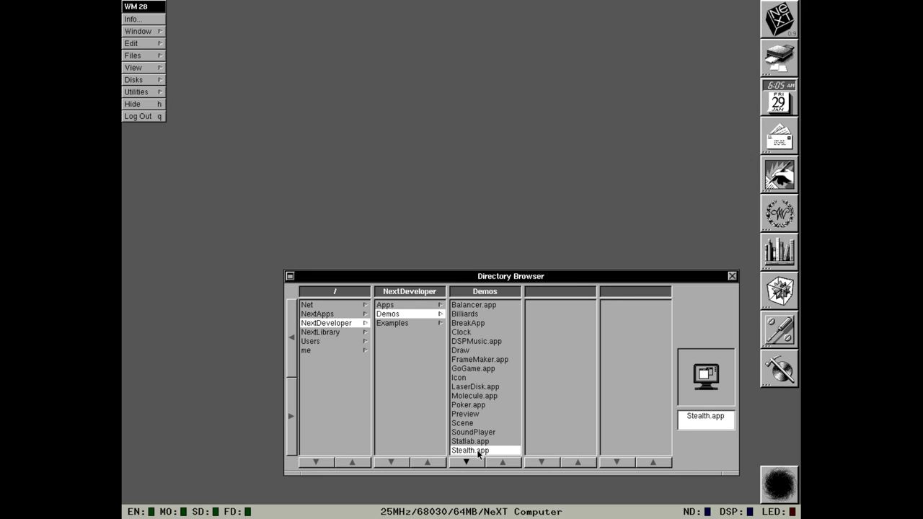
{"action": "double_click", "coordinate": [478, 452]}
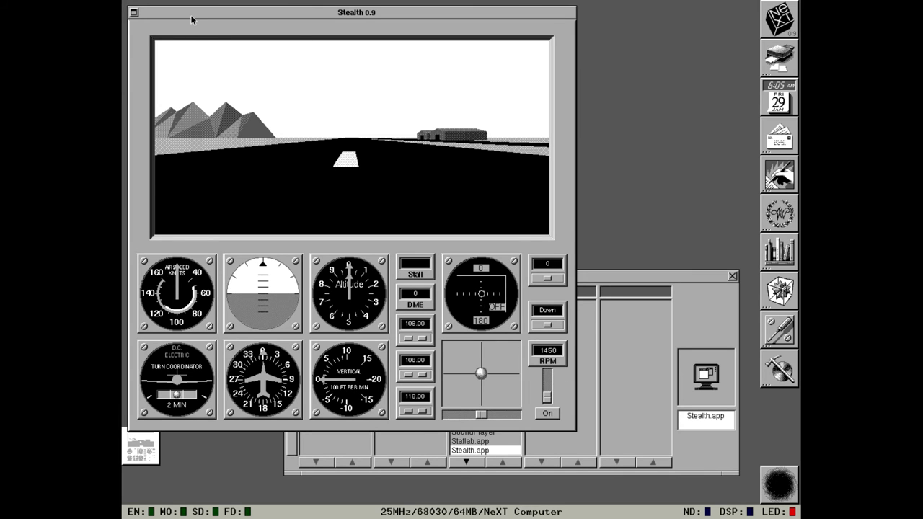
Centre the Stealth window, start the engine, throttle to 2403 RPM, pull back, then quit
{"action": "left_click_drag", "start_coordinate": [222, 17], "coordinate": [330, 26]}
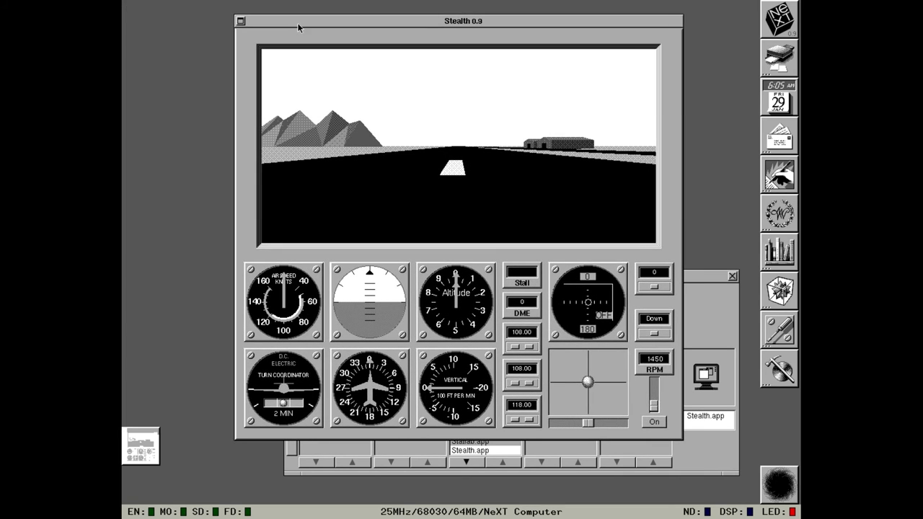
{"action": "left_click", "coordinate": [550, 355]}
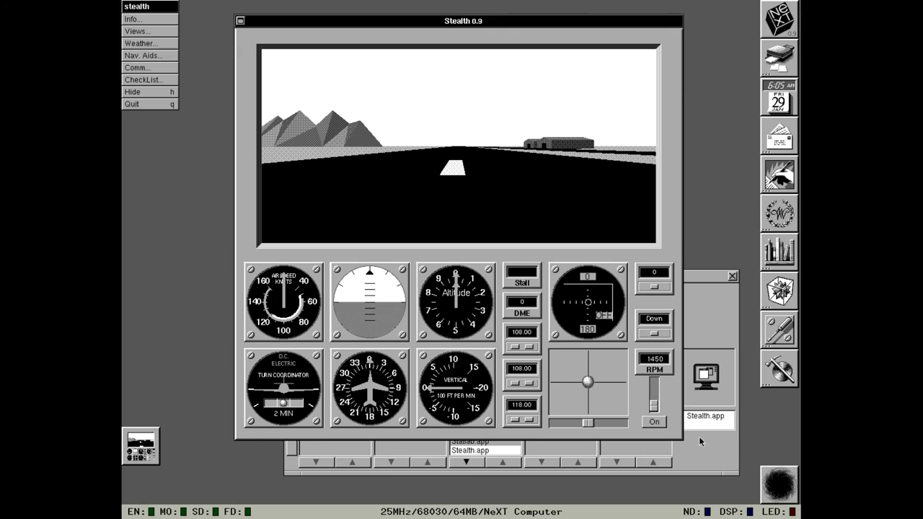
{"action": "left_click", "coordinate": [652, 423]}
{"action": "left_click_drag", "start_coordinate": [654, 408], "coordinate": [653, 387]}
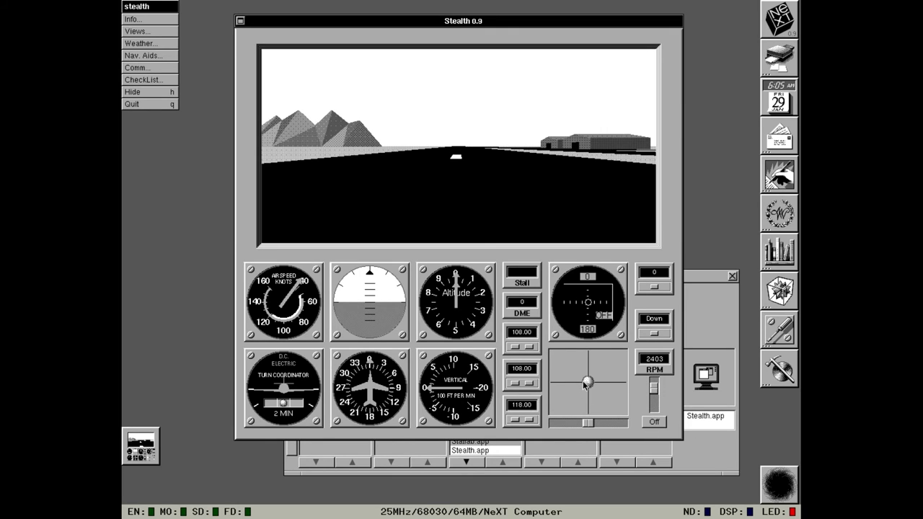
{"action": "left_click_drag", "start_coordinate": [585, 383], "coordinate": [590, 408]}
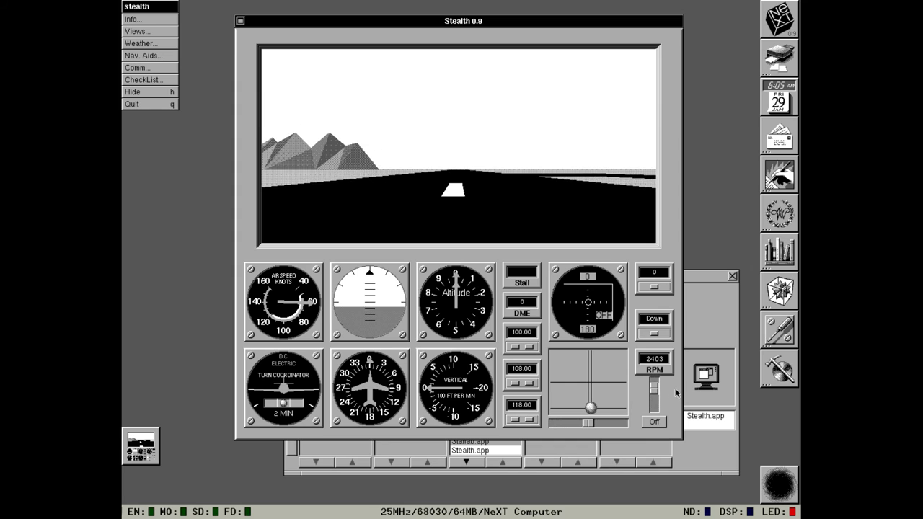
{"action": "left_click", "coordinate": [142, 104]}
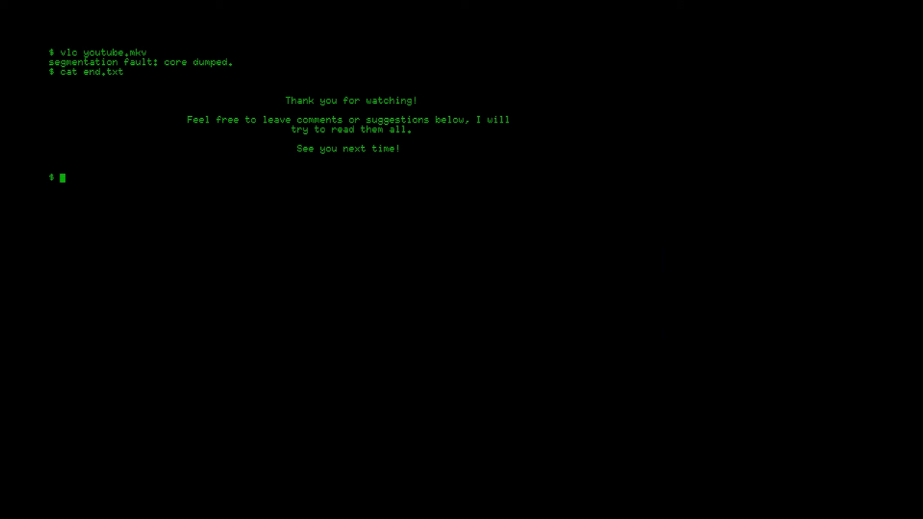
Enter the halt command at the outro card's prompt
{"action": "type", "text": "halt"}
{"action": "key", "text": "Return"}
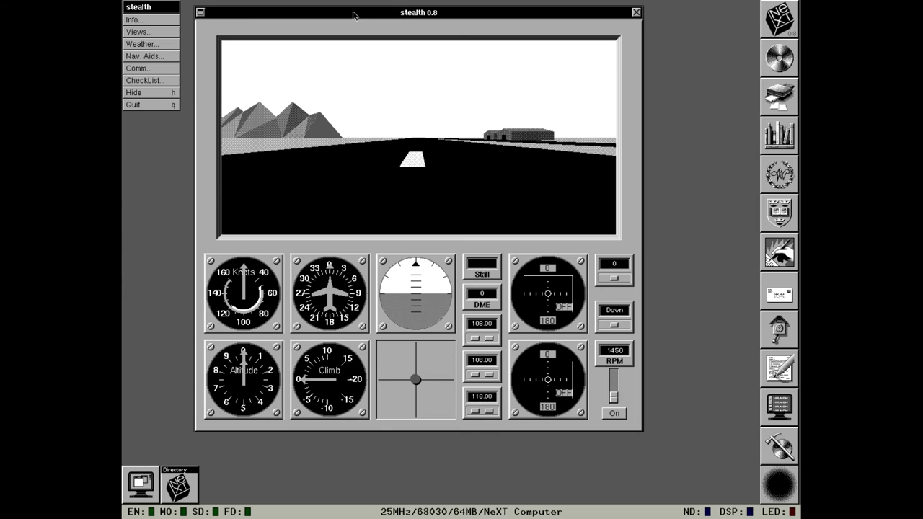
View Stealth's Info panel crediting a disguised Piper Cherokee-180, then dismiss it
{"action": "left_click", "coordinate": [170, 25]}
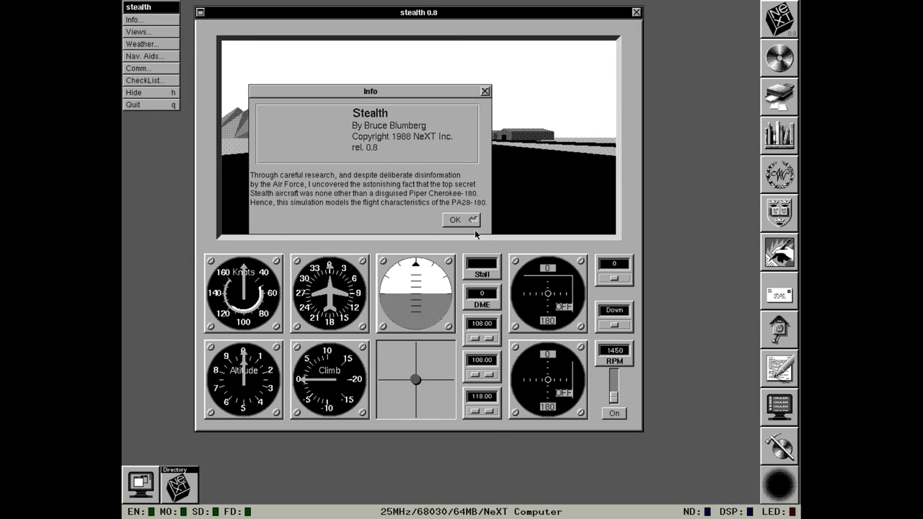
{"action": "left_click", "coordinate": [467, 225]}
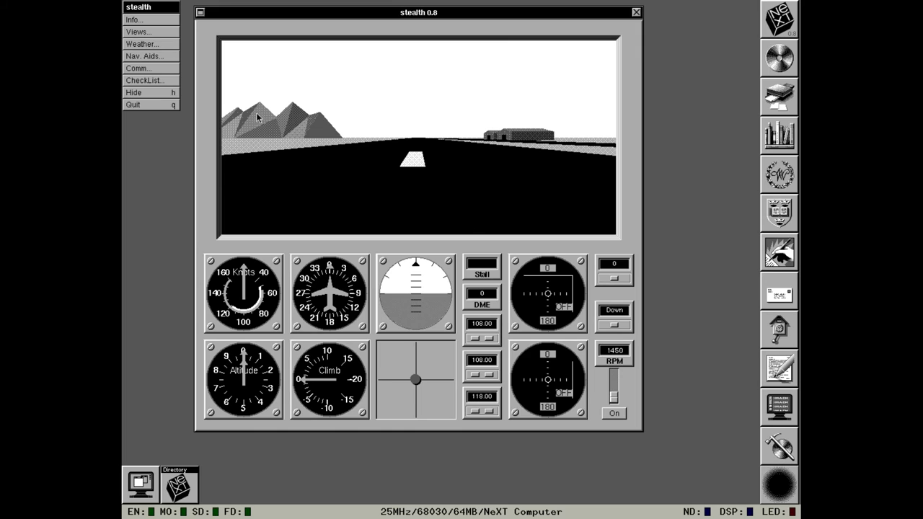
Open the Nav. Aids and Comm lists, moving the Communications panel down below the facilities
{"action": "left_click", "coordinate": [140, 57]}
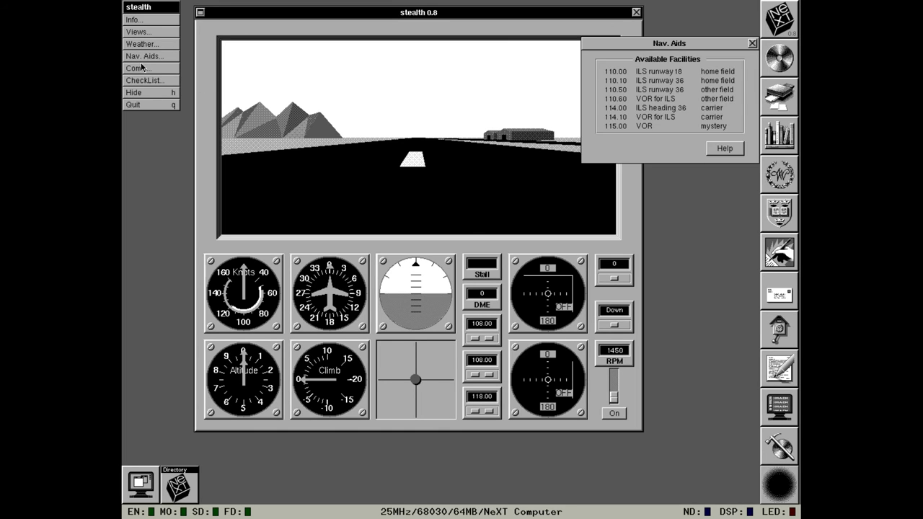
{"action": "left_click", "coordinate": [142, 68]}
{"action": "left_click_drag", "start_coordinate": [722, 48], "coordinate": [722, 173]}
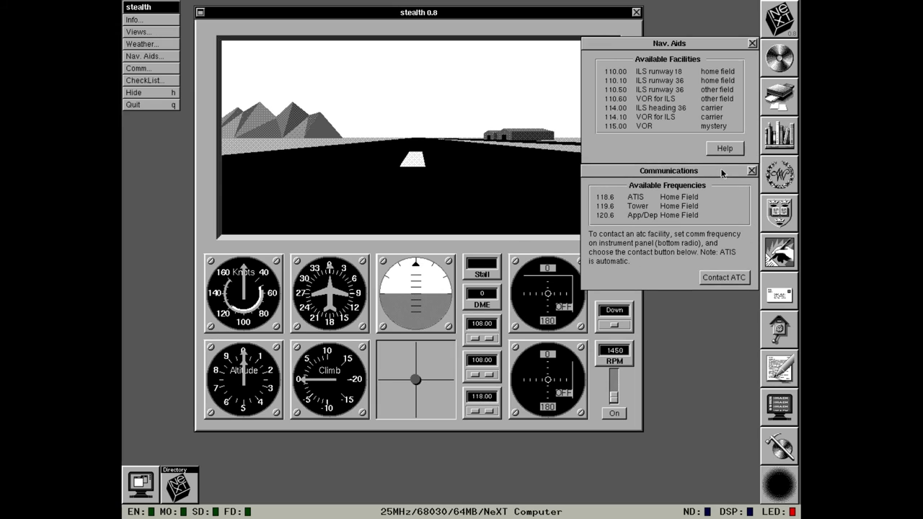
{"action": "left_click", "coordinate": [611, 414]}
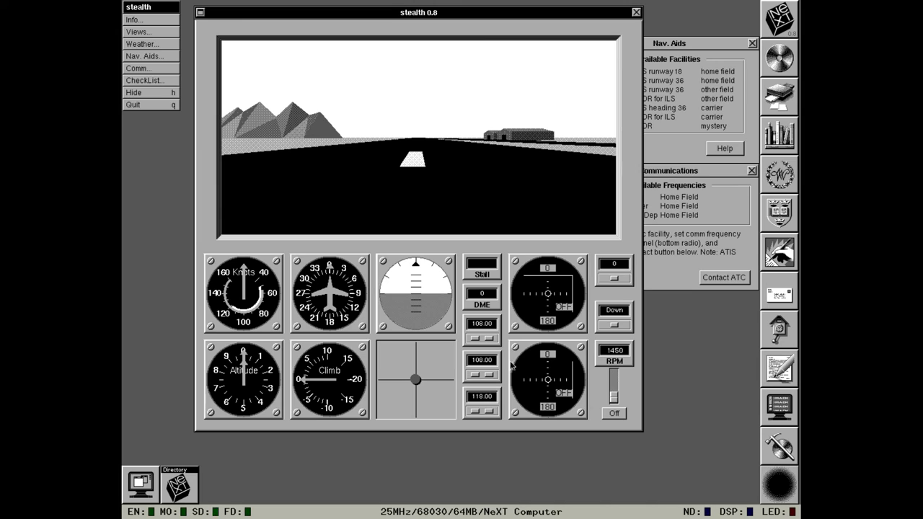
Tune the first nav radio to the 115.00 VOR and the comm radio to 118.60
{"action": "left_click", "coordinate": [472, 339]}
{"action": "left_click", "coordinate": [473, 339]}
{"action": "left_click", "coordinate": [475, 338]}
{"action": "left_click", "coordinate": [475, 339]}
{"action": "left_click", "coordinate": [475, 339]}
{"action": "left_click", "coordinate": [475, 339]}
{"action": "left_click", "coordinate": [489, 411]}
{"action": "left_click", "coordinate": [489, 412]}
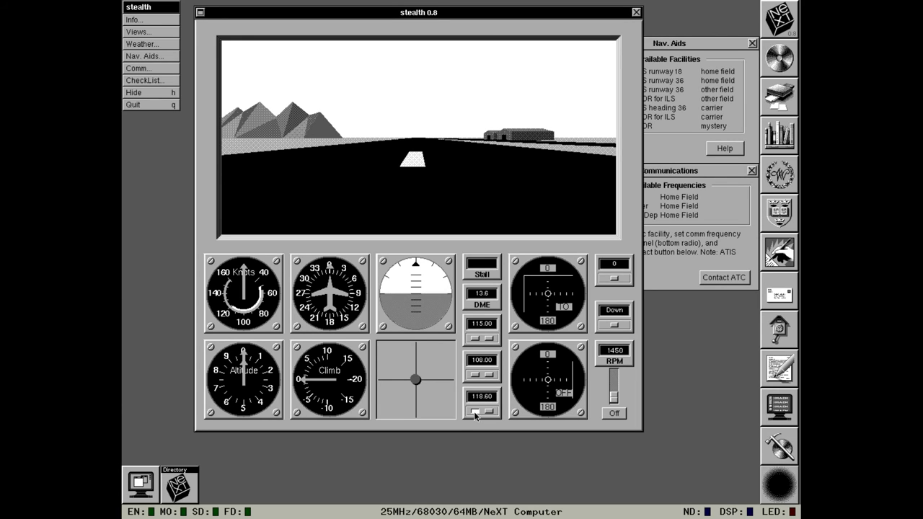
Tune comm to 119.60 Home Field Tower, contact ATC, and return to the cockpit
{"action": "left_click", "coordinate": [475, 411]}
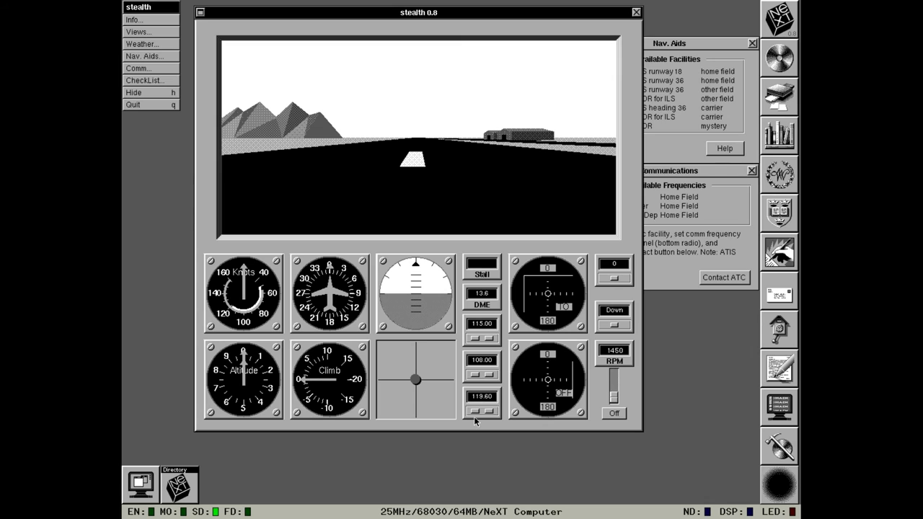
{"action": "left_click", "coordinate": [704, 283]}
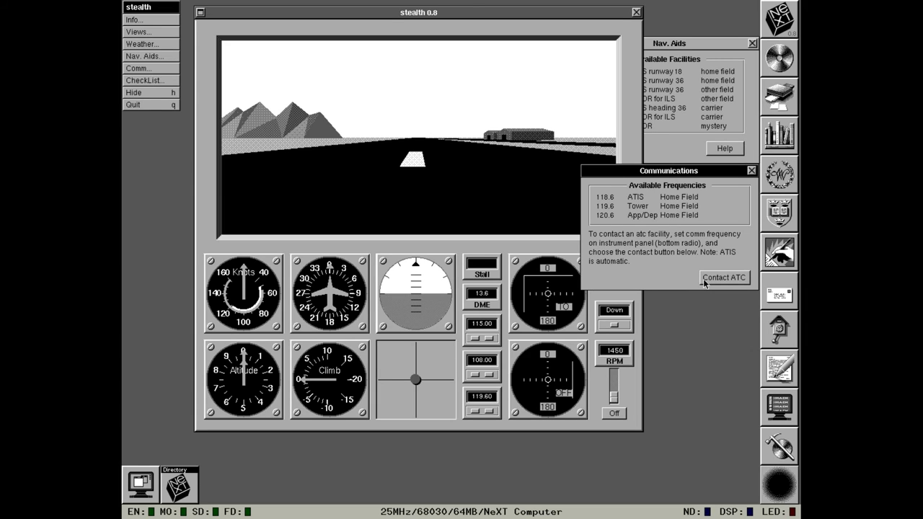
{"action": "left_click", "coordinate": [631, 389]}
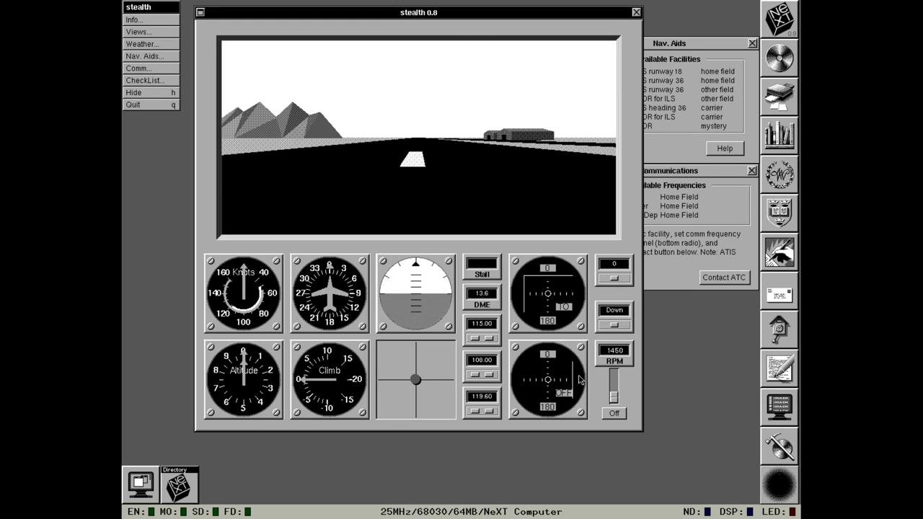
Take off at full throttle with 10-degree flaps, comm retuned to 120.60 departure
{"action": "left_click_drag", "start_coordinate": [613, 398], "coordinate": [614, 373]}
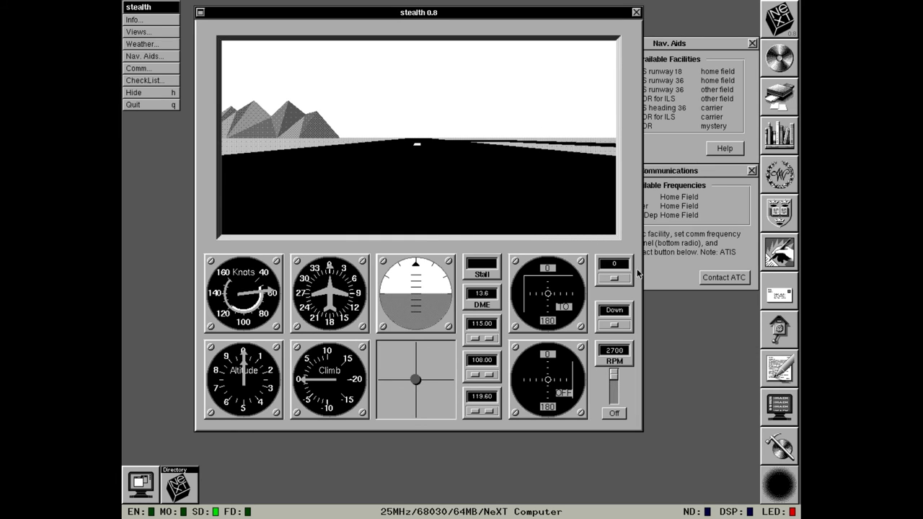
{"action": "left_click", "coordinate": [615, 279]}
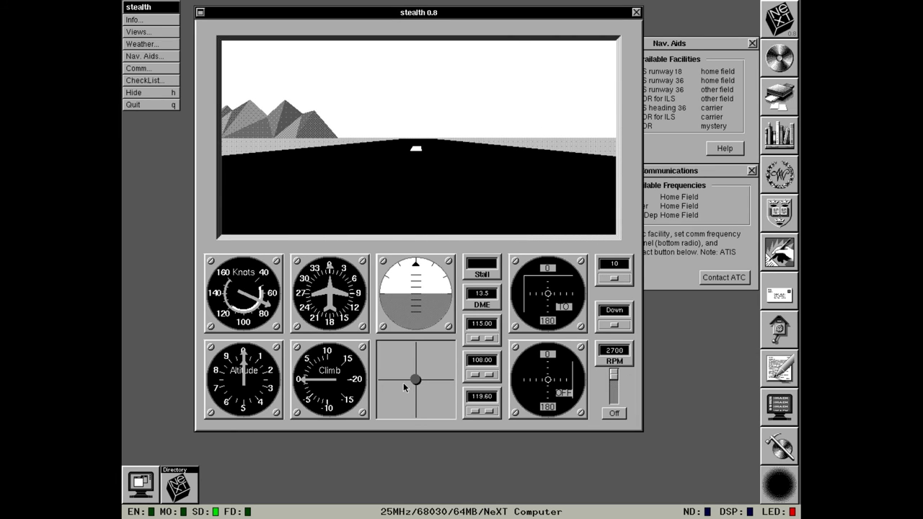
{"action": "left_click", "coordinate": [475, 411]}
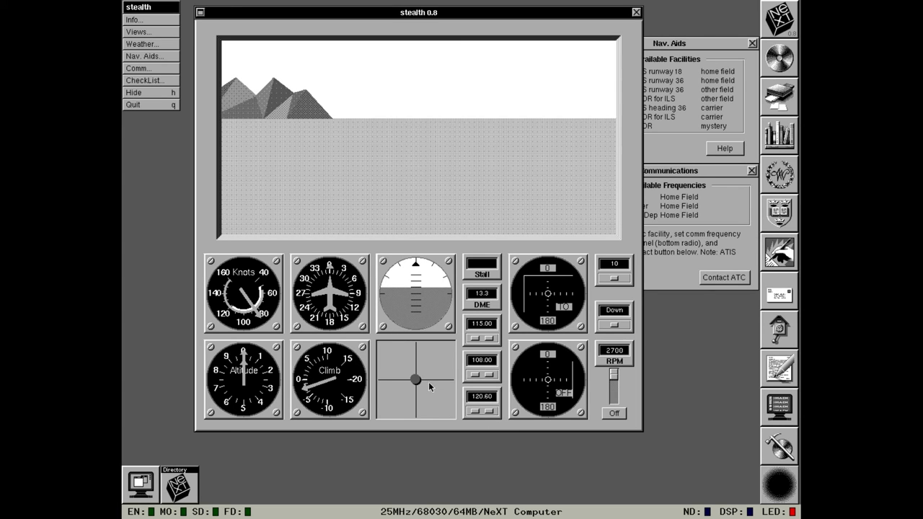
{"action": "mouse_move", "coordinate": [429, 382]}
{"action": "left_mouse_down"}
{"action": "mouse_move", "coordinate": [397, 406]}
{"action": "mouse_move", "coordinate": [415, 403]}
{"action": "mouse_move", "coordinate": [387, 405]}
{"action": "mouse_move", "coordinate": [424, 406]}
{"action": "mouse_move", "coordinate": [414, 405]}
{"action": "mouse_move", "coordinate": [419, 384]}
{"action": "mouse_move", "coordinate": [418, 394]}
{"action": "left_mouse_up"}
Cycle the flaps setting back to 0 during the climb-out
{"action": "left_click", "coordinate": [614, 279]}
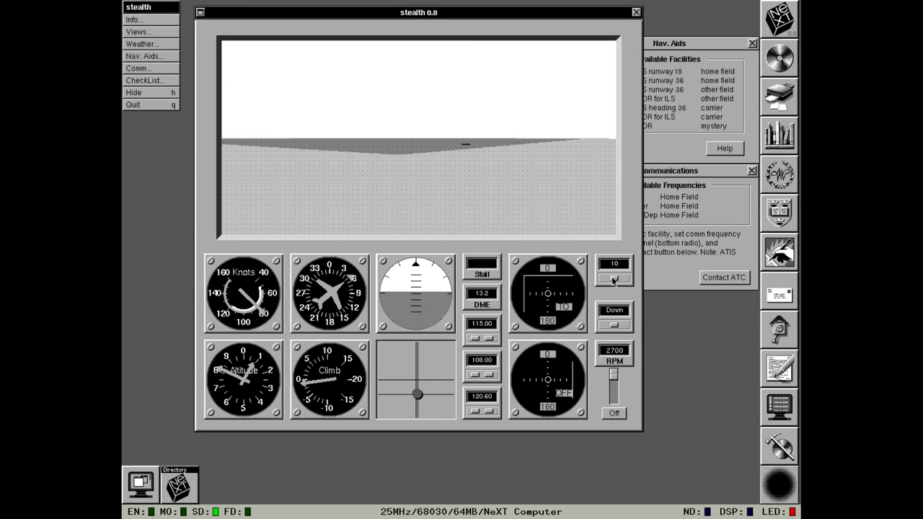
{"action": "left_click", "coordinate": [614, 279]}
{"action": "left_click", "coordinate": [613, 278]}
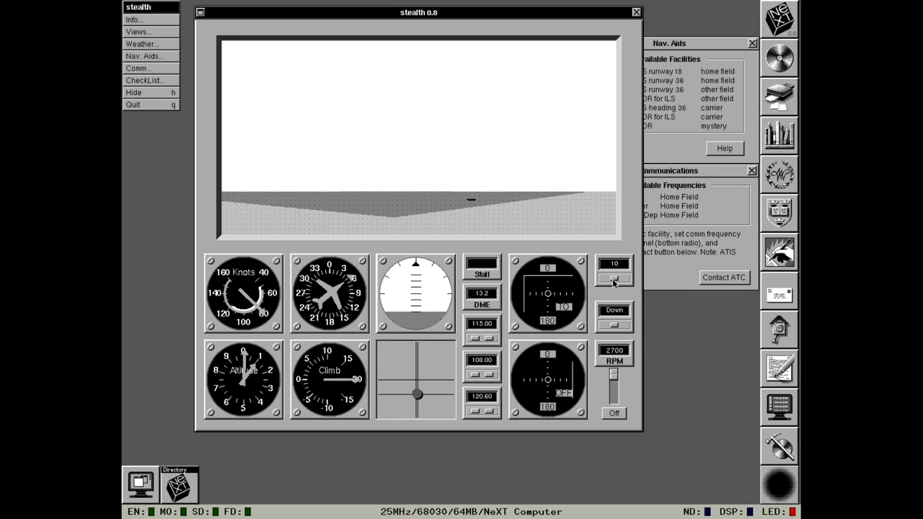
{"action": "left_click", "coordinate": [613, 279]}
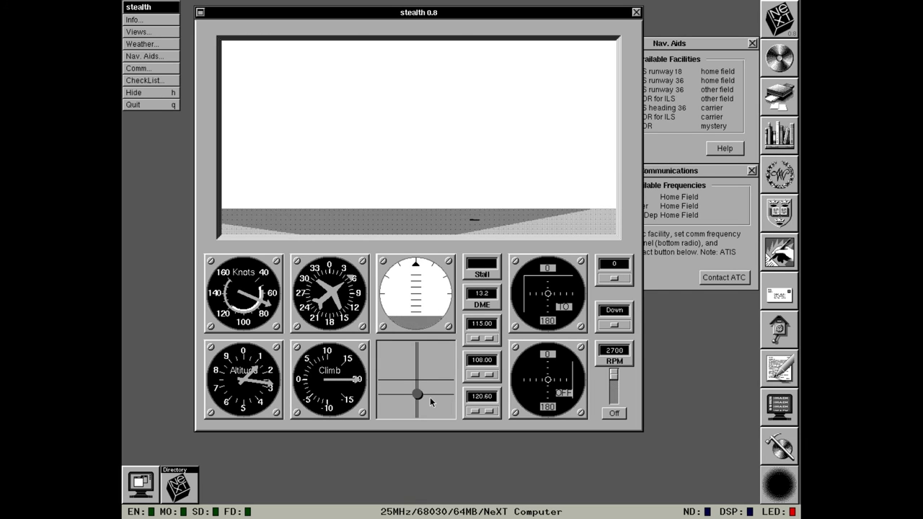
Pitch the nose up to keep climbing and raise the landing gear
{"action": "left_click_drag", "start_coordinate": [419, 400], "coordinate": [417, 393]}
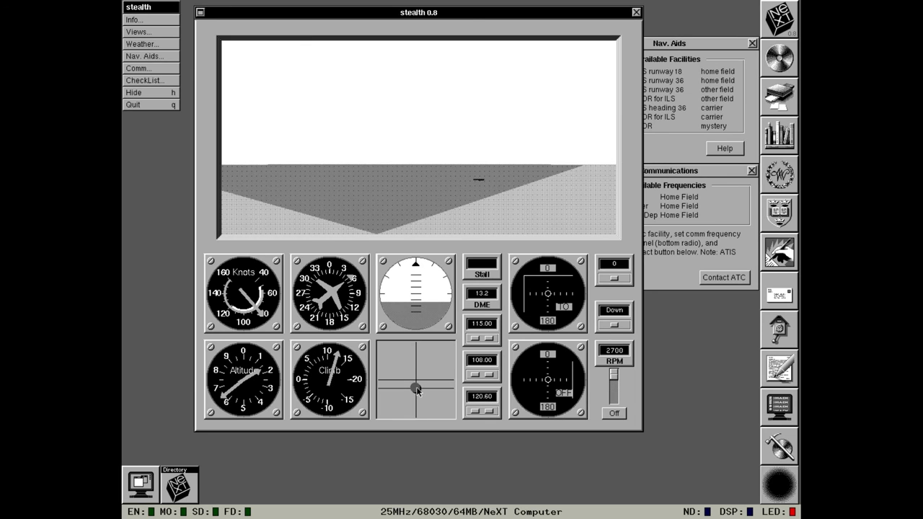
{"action": "left_click", "coordinate": [614, 327]}
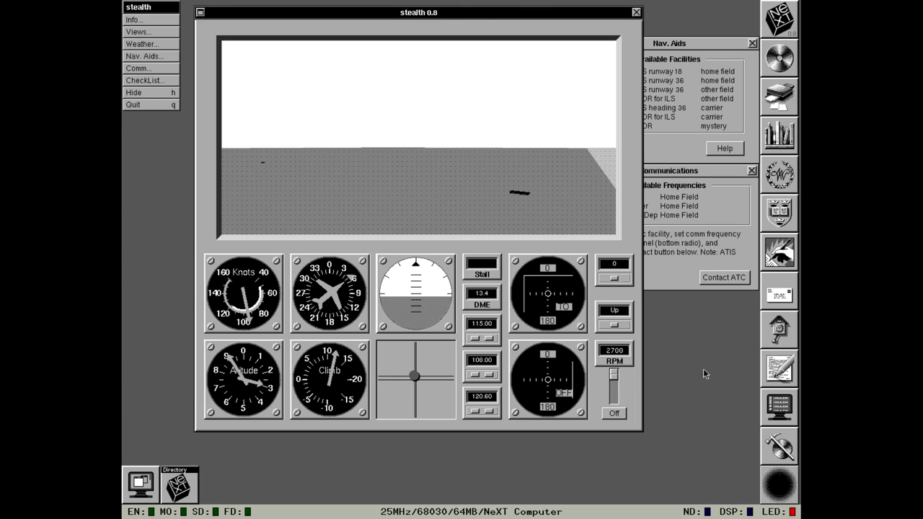
Throttle back to 1976 RPM and lower the nose to level off for cruise
{"action": "left_click_drag", "start_coordinate": [614, 373], "coordinate": [615, 388]}
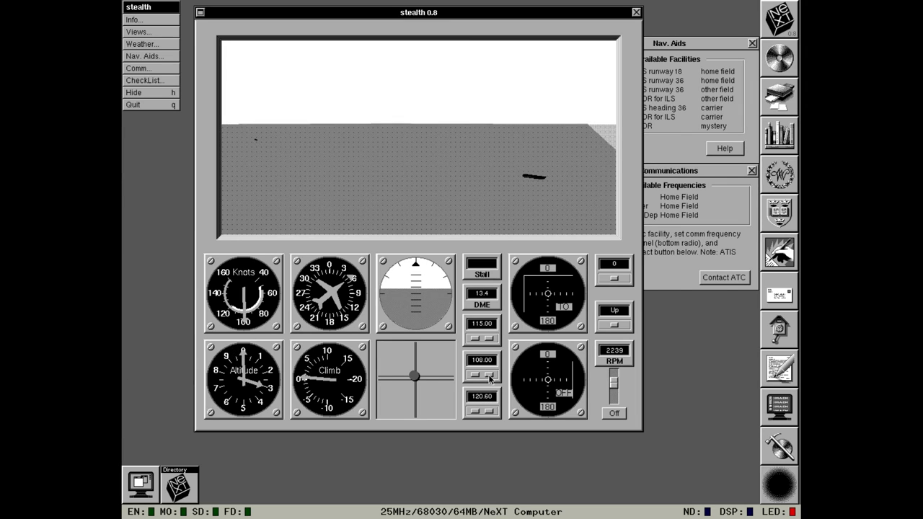
{"action": "left_click_drag", "start_coordinate": [419, 378], "coordinate": [418, 385]}
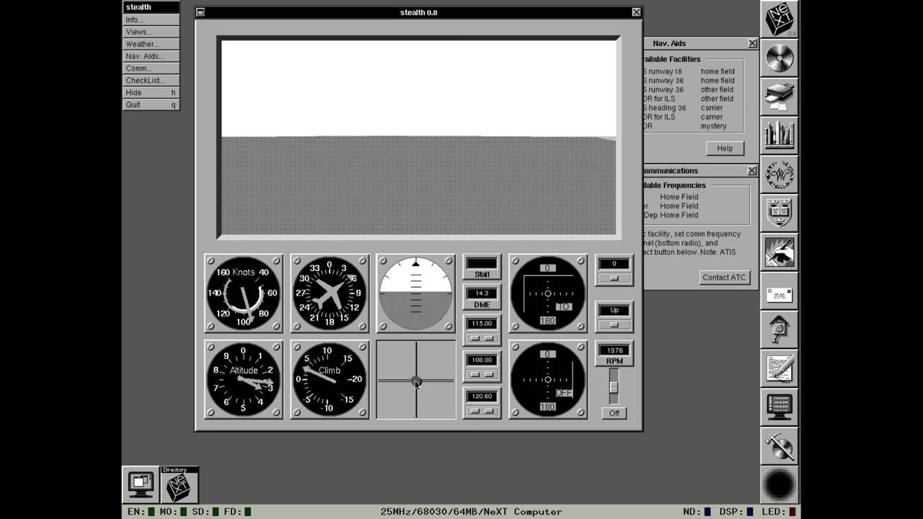
Pitch Stealth into a steep climb at full 2700 RPM, then push the nose down until it stalls and crashes
{"action": "left_click_drag", "start_coordinate": [417, 383], "coordinate": [416, 347]}
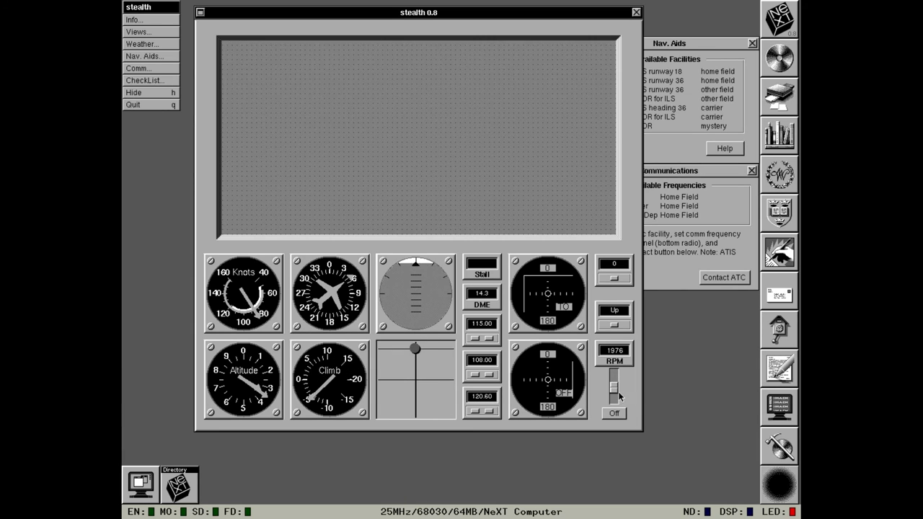
{"action": "left_click_drag", "start_coordinate": [619, 395], "coordinate": [615, 370]}
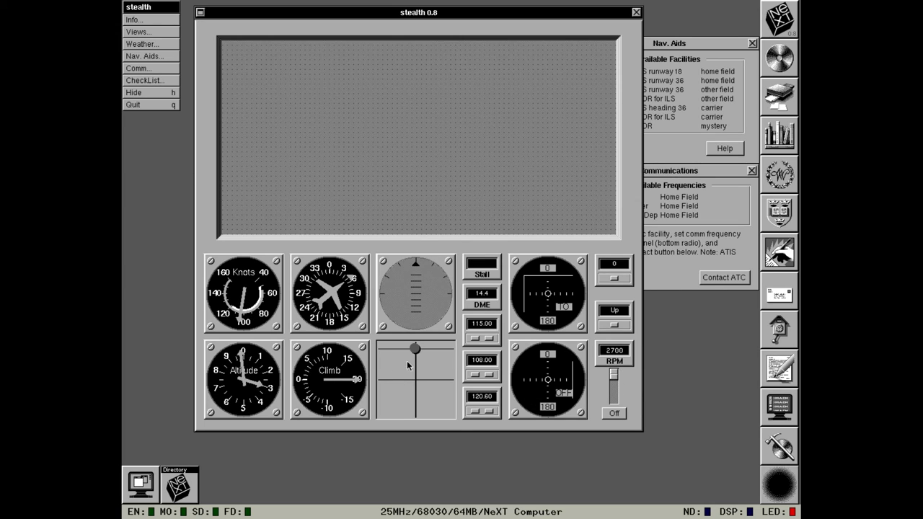
{"action": "left_click_drag", "start_coordinate": [414, 350], "coordinate": [380, 384]}
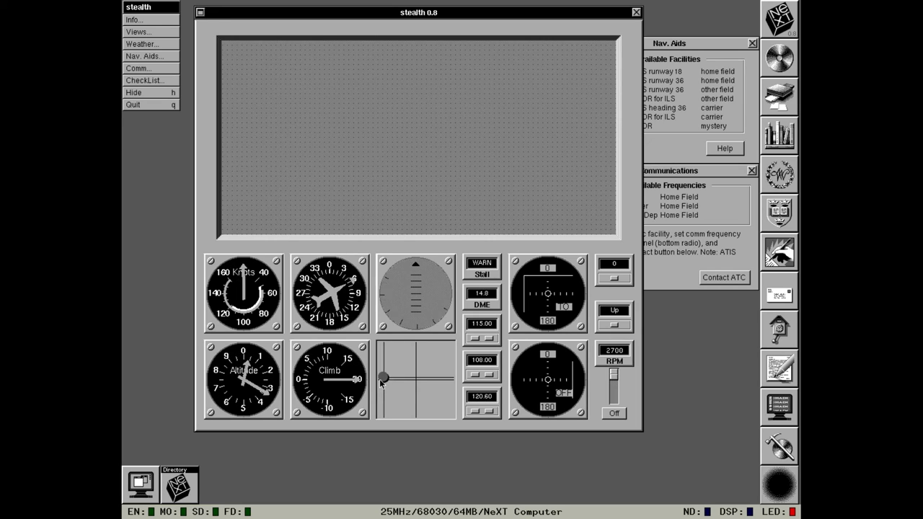